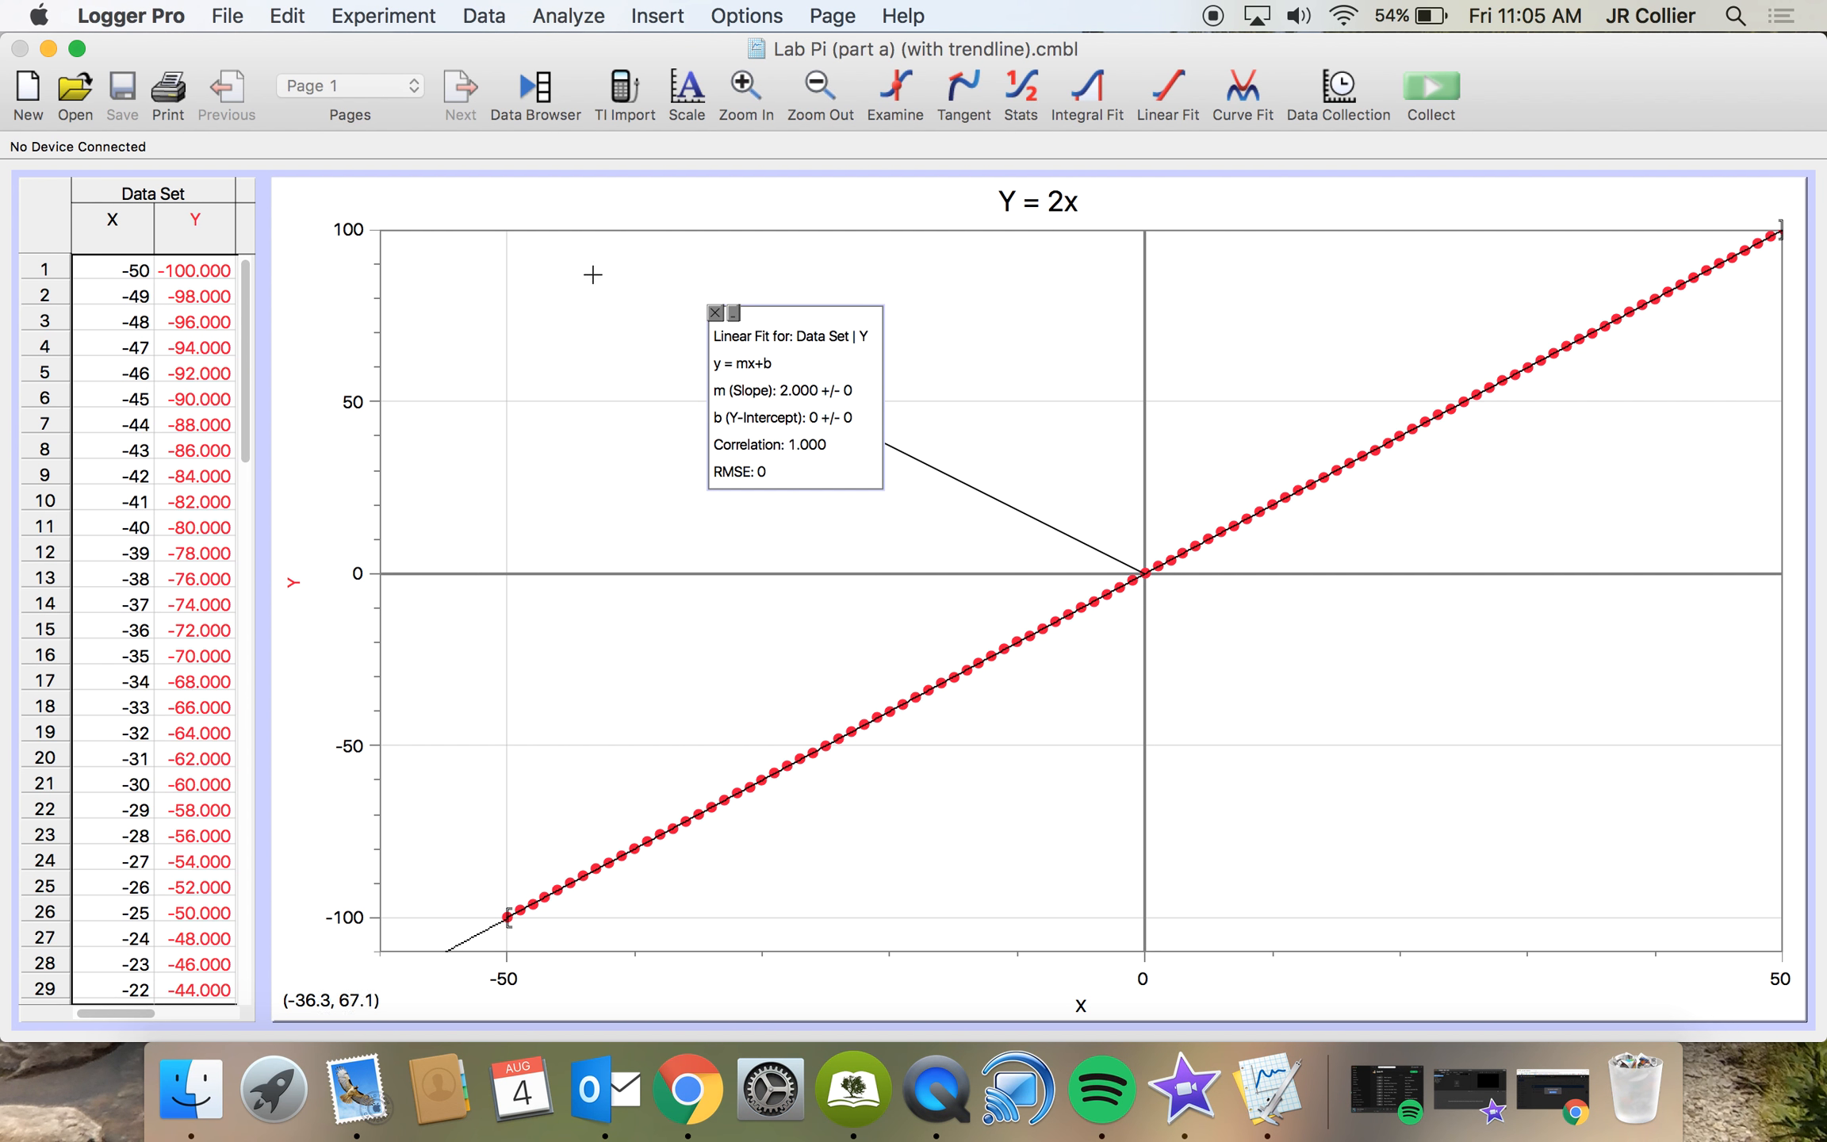
- Widen the data table so there is empty space beside the Y column
click(406, 311)
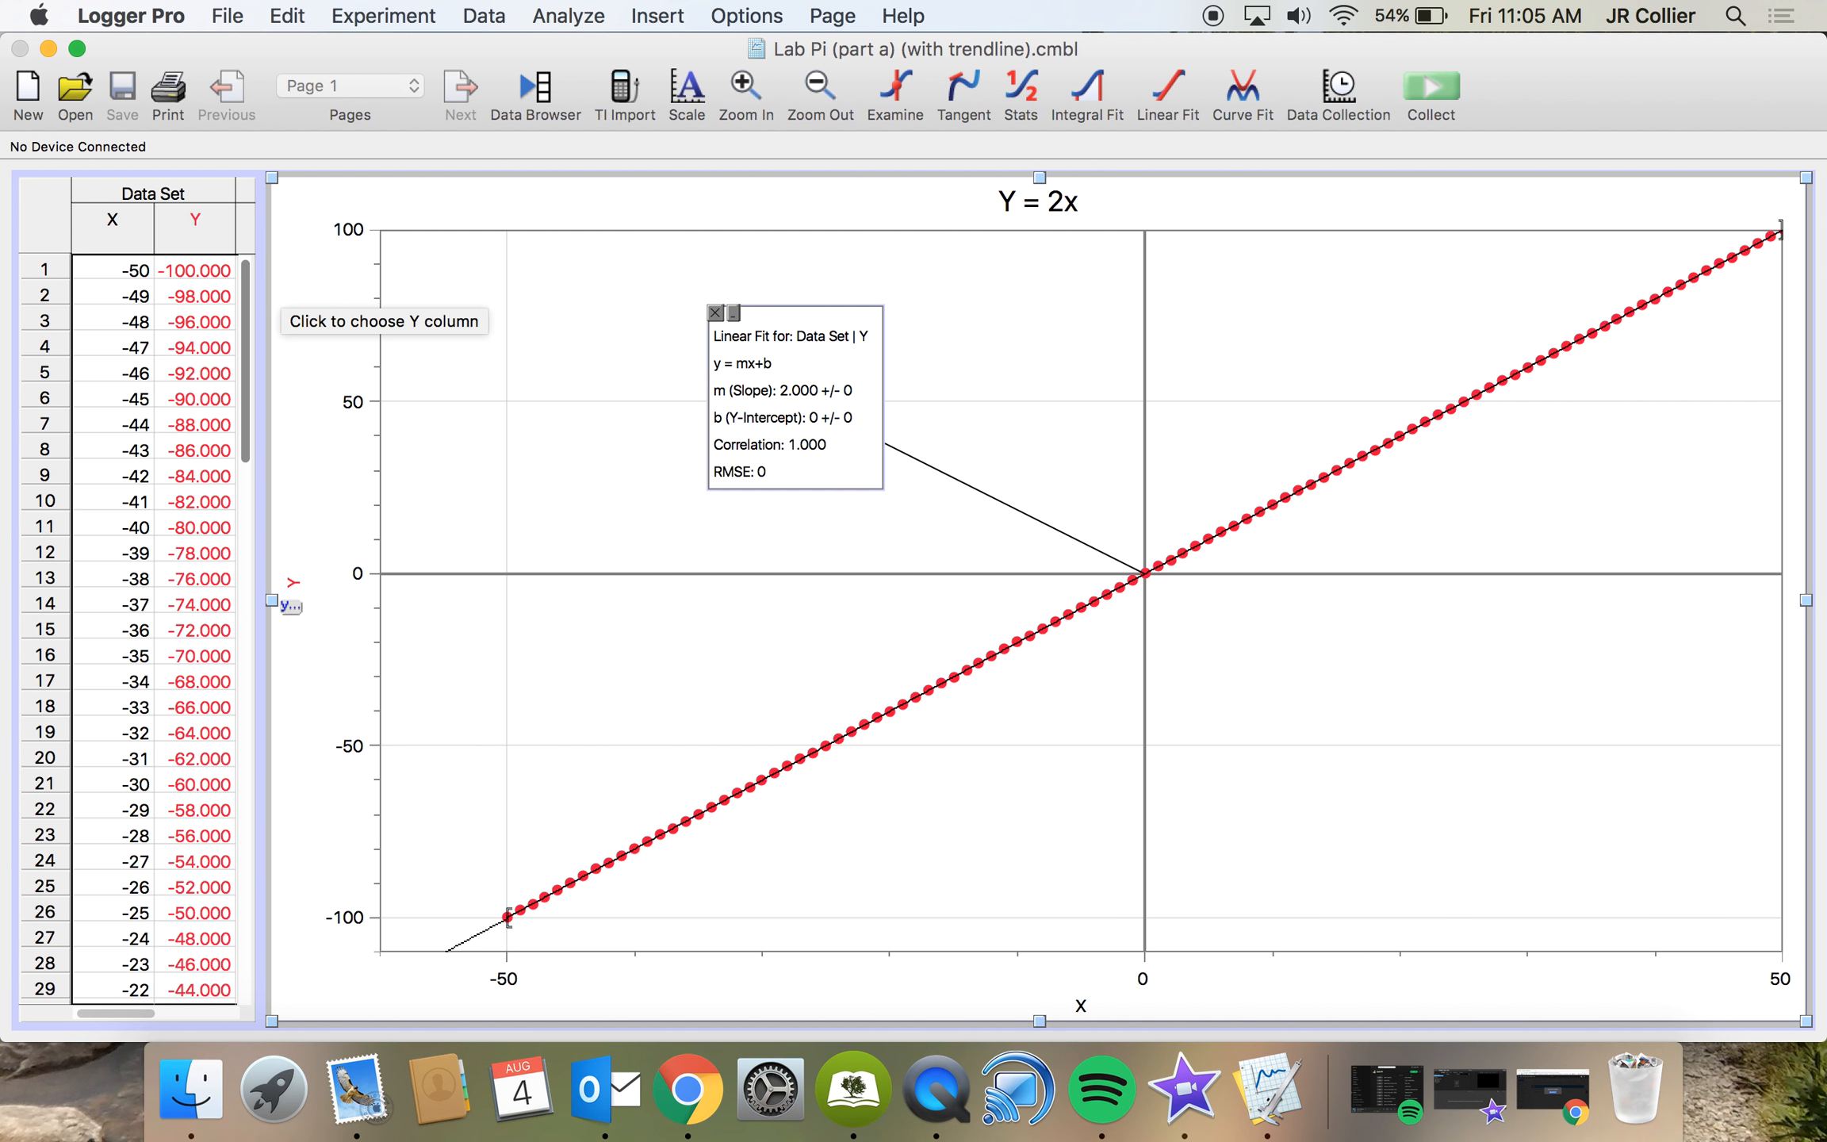
scroll(254, 595, down, 10)
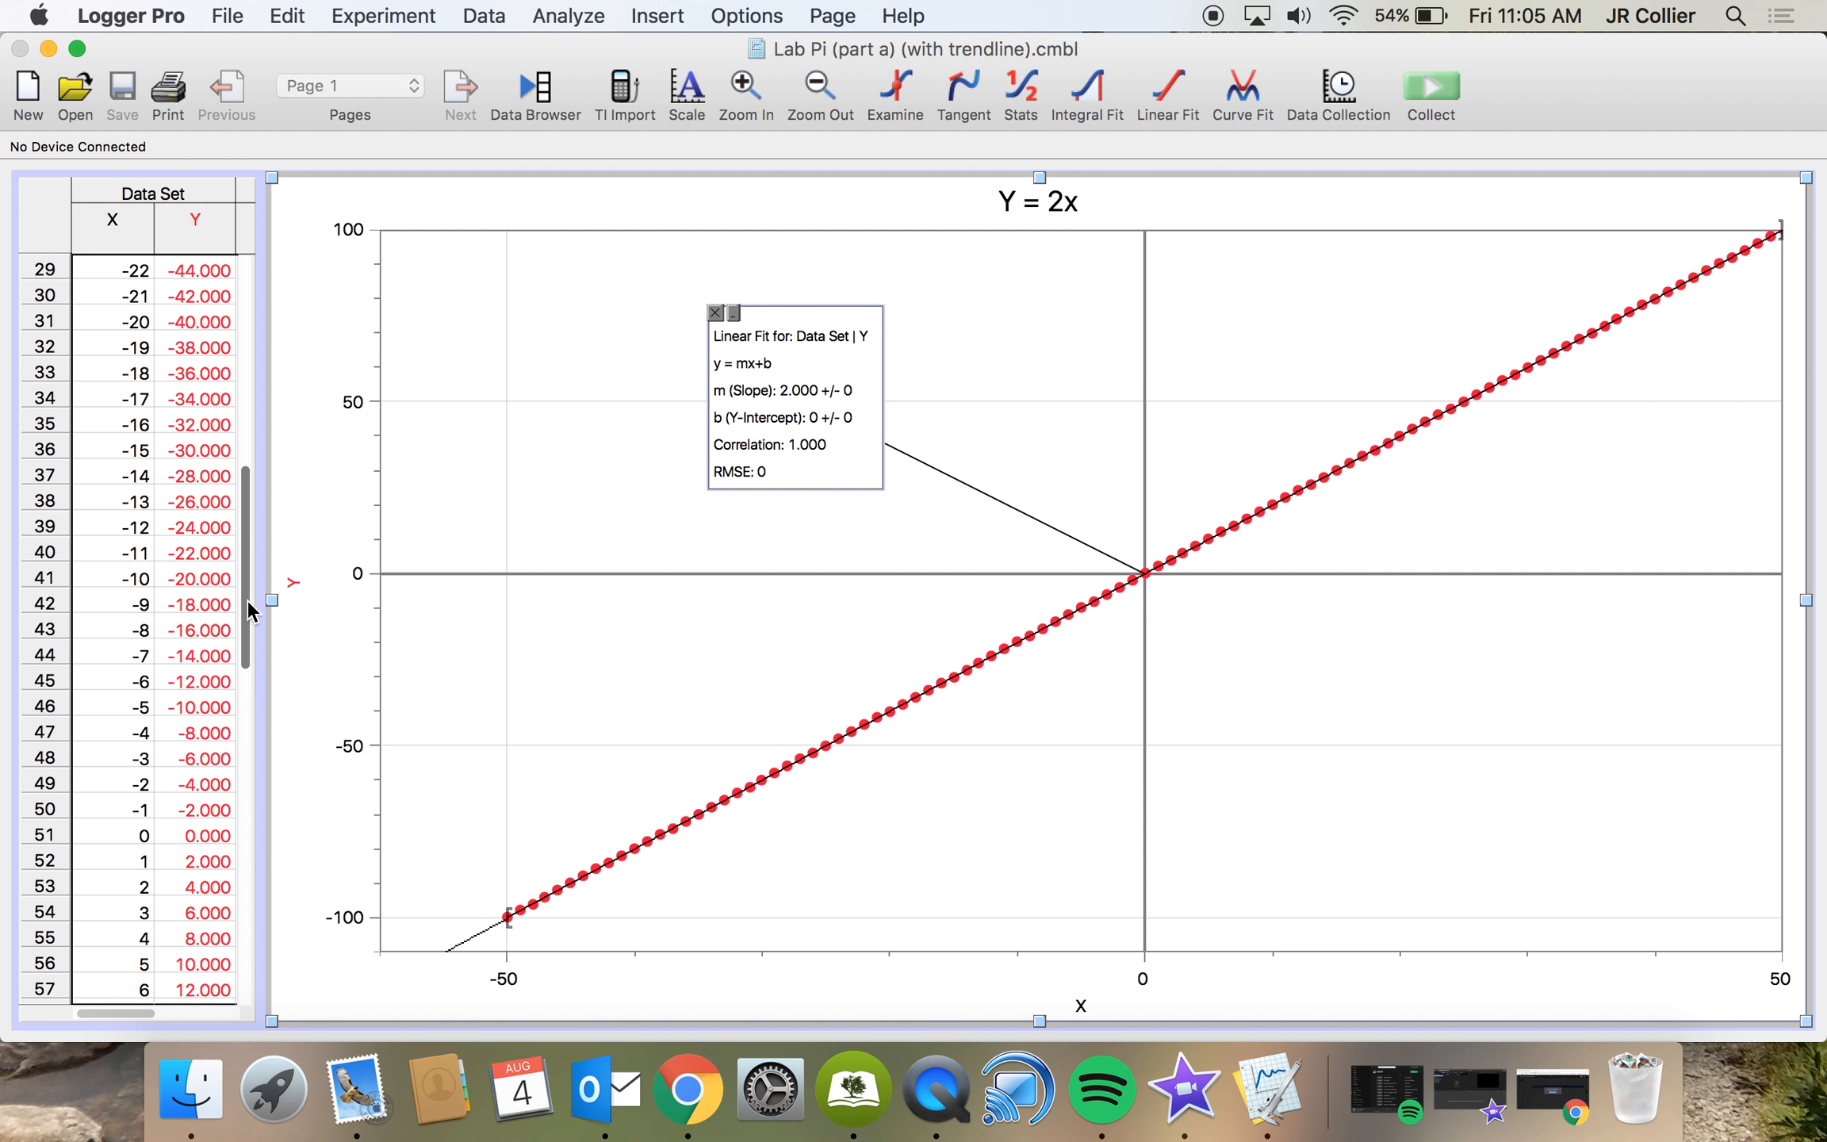
click(28, 863)
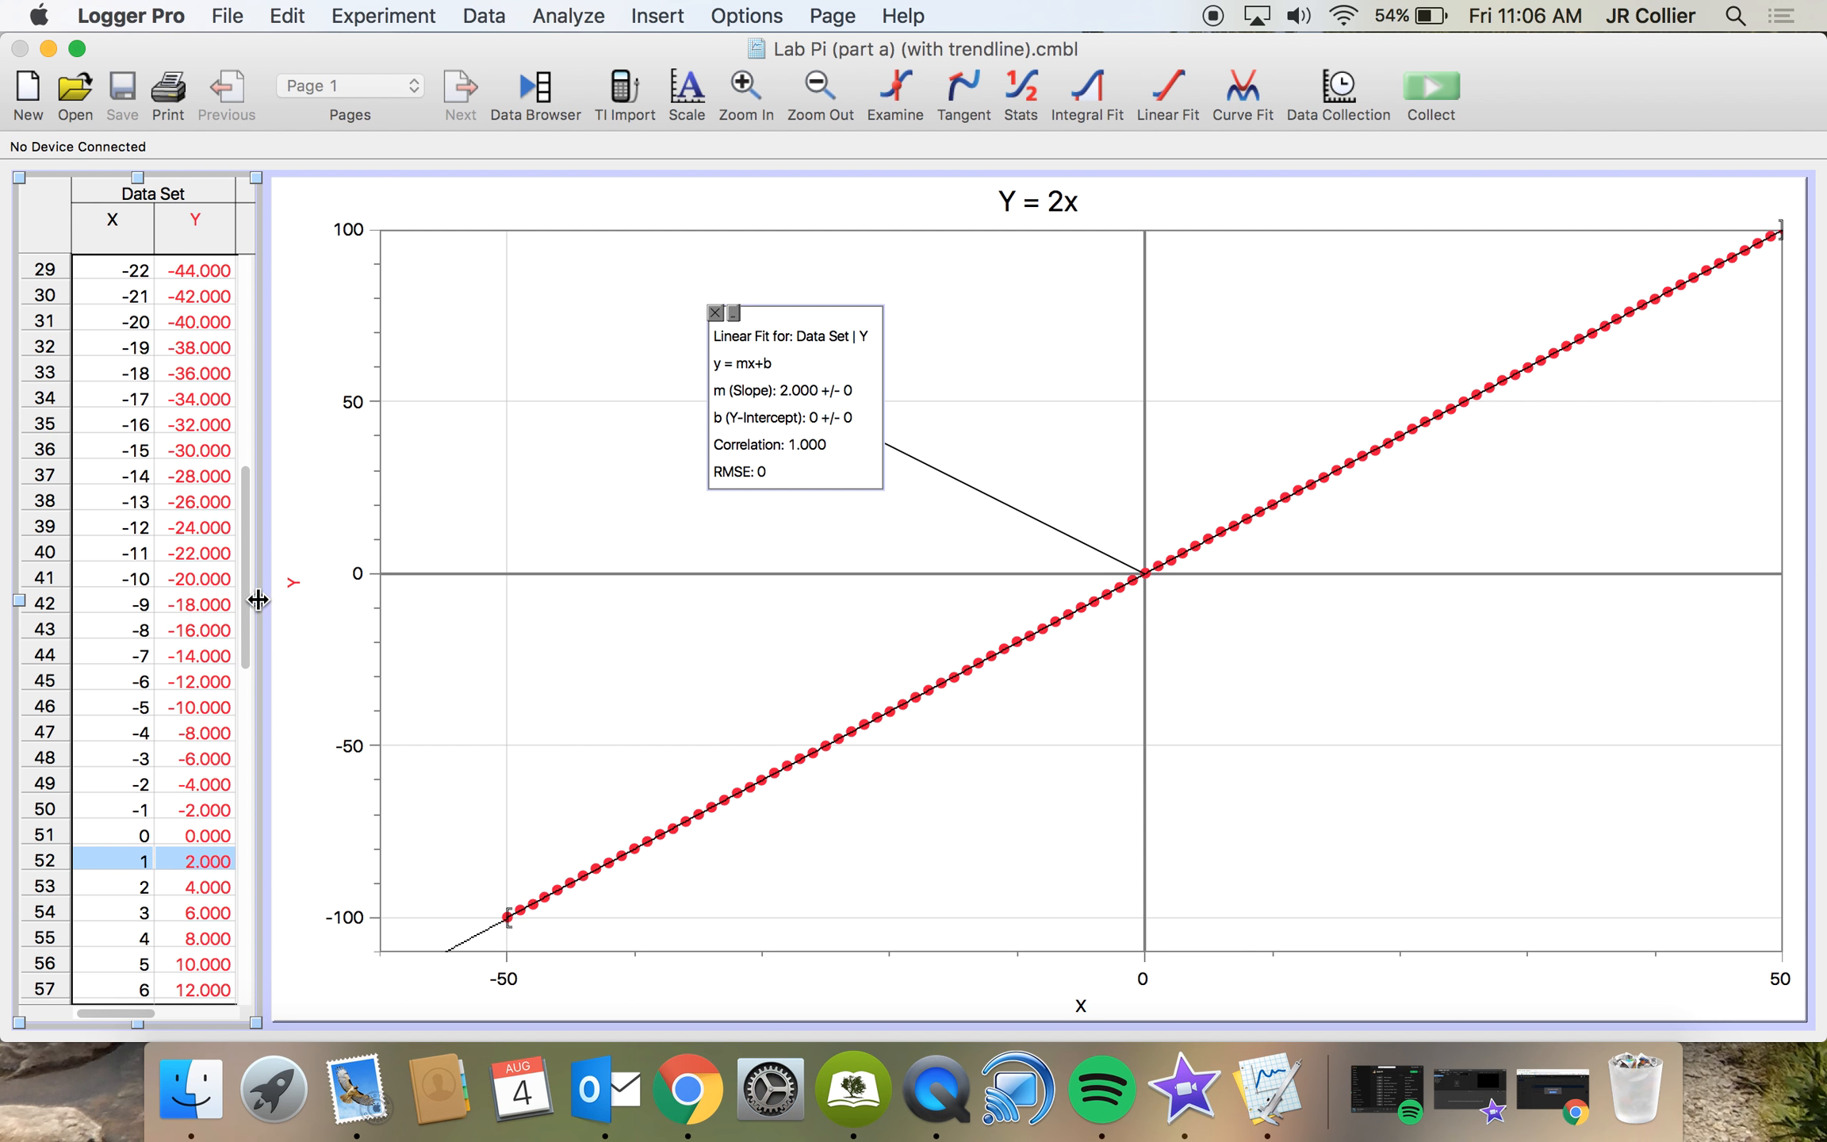
click(256, 601)
drag(256, 601, 390, 601)
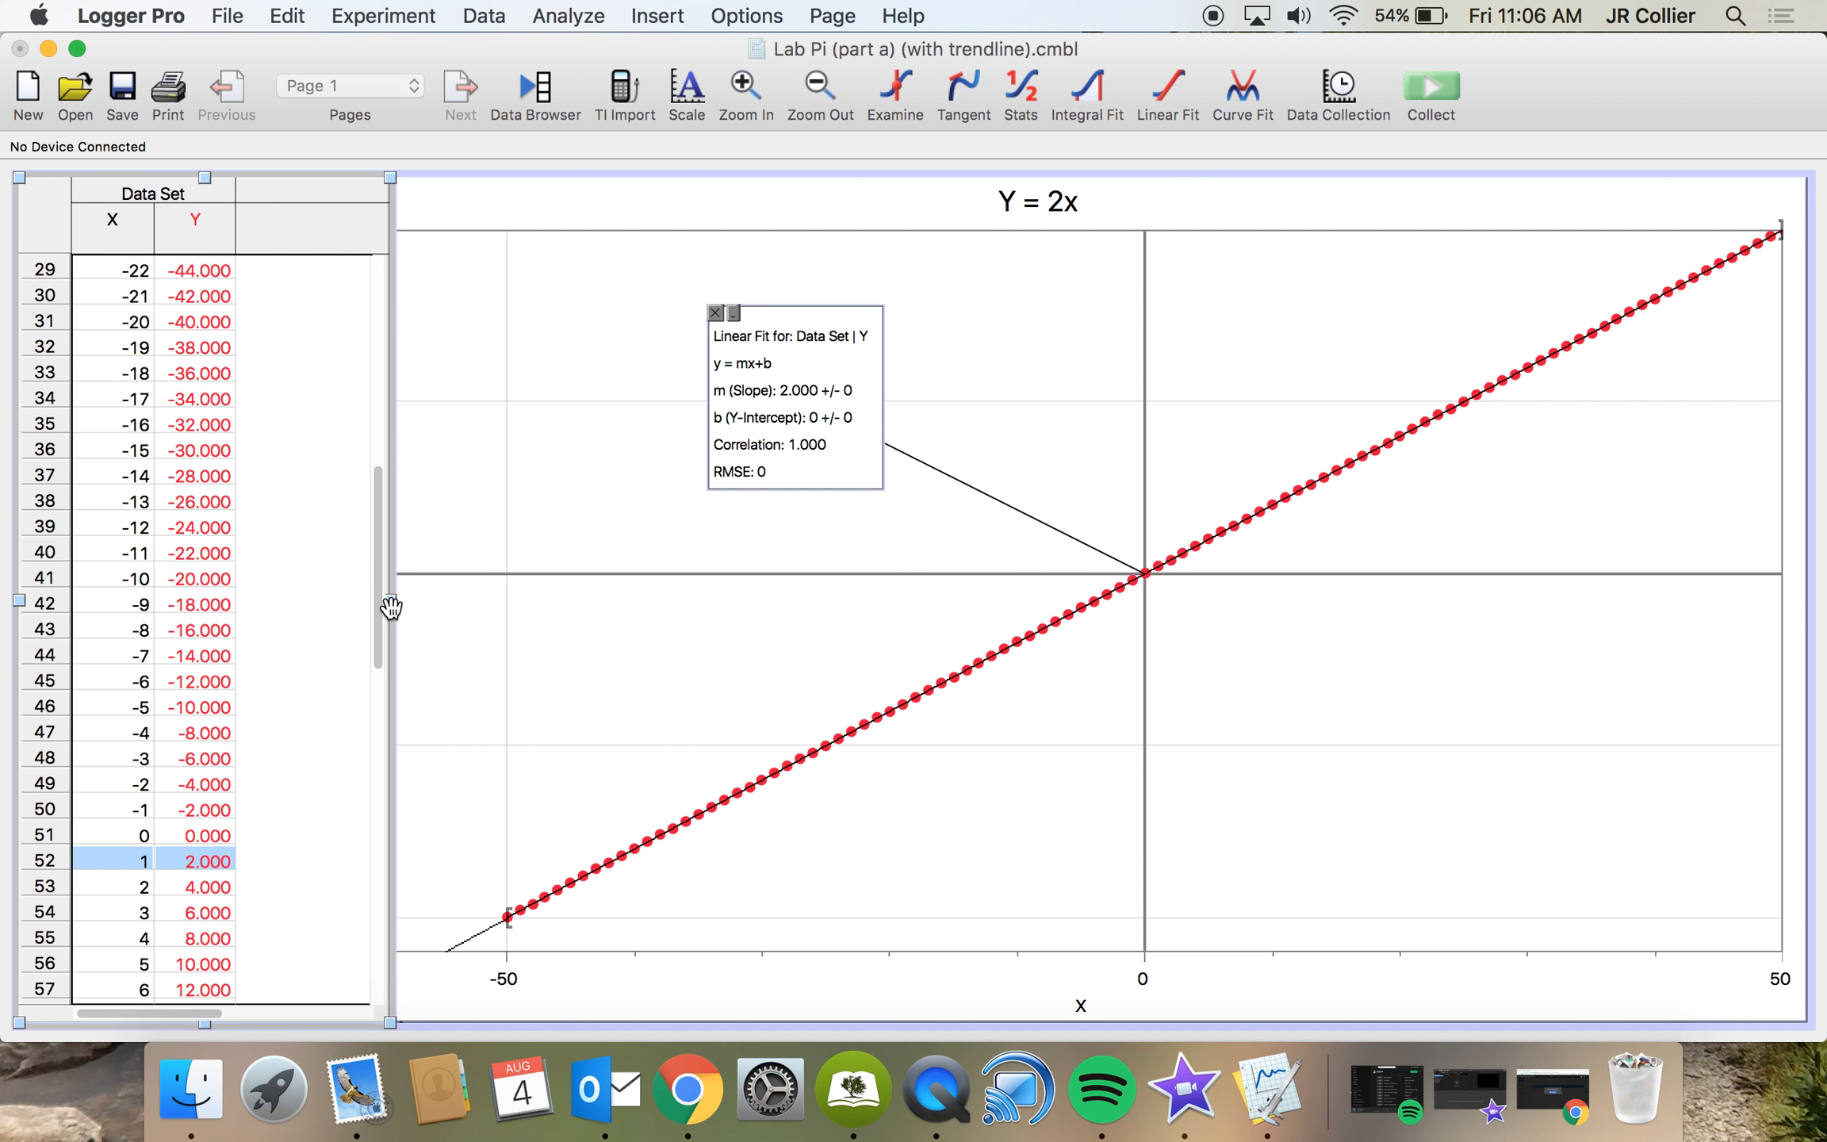
- Rename the calculated Y column to Y1
double_click(204, 239)
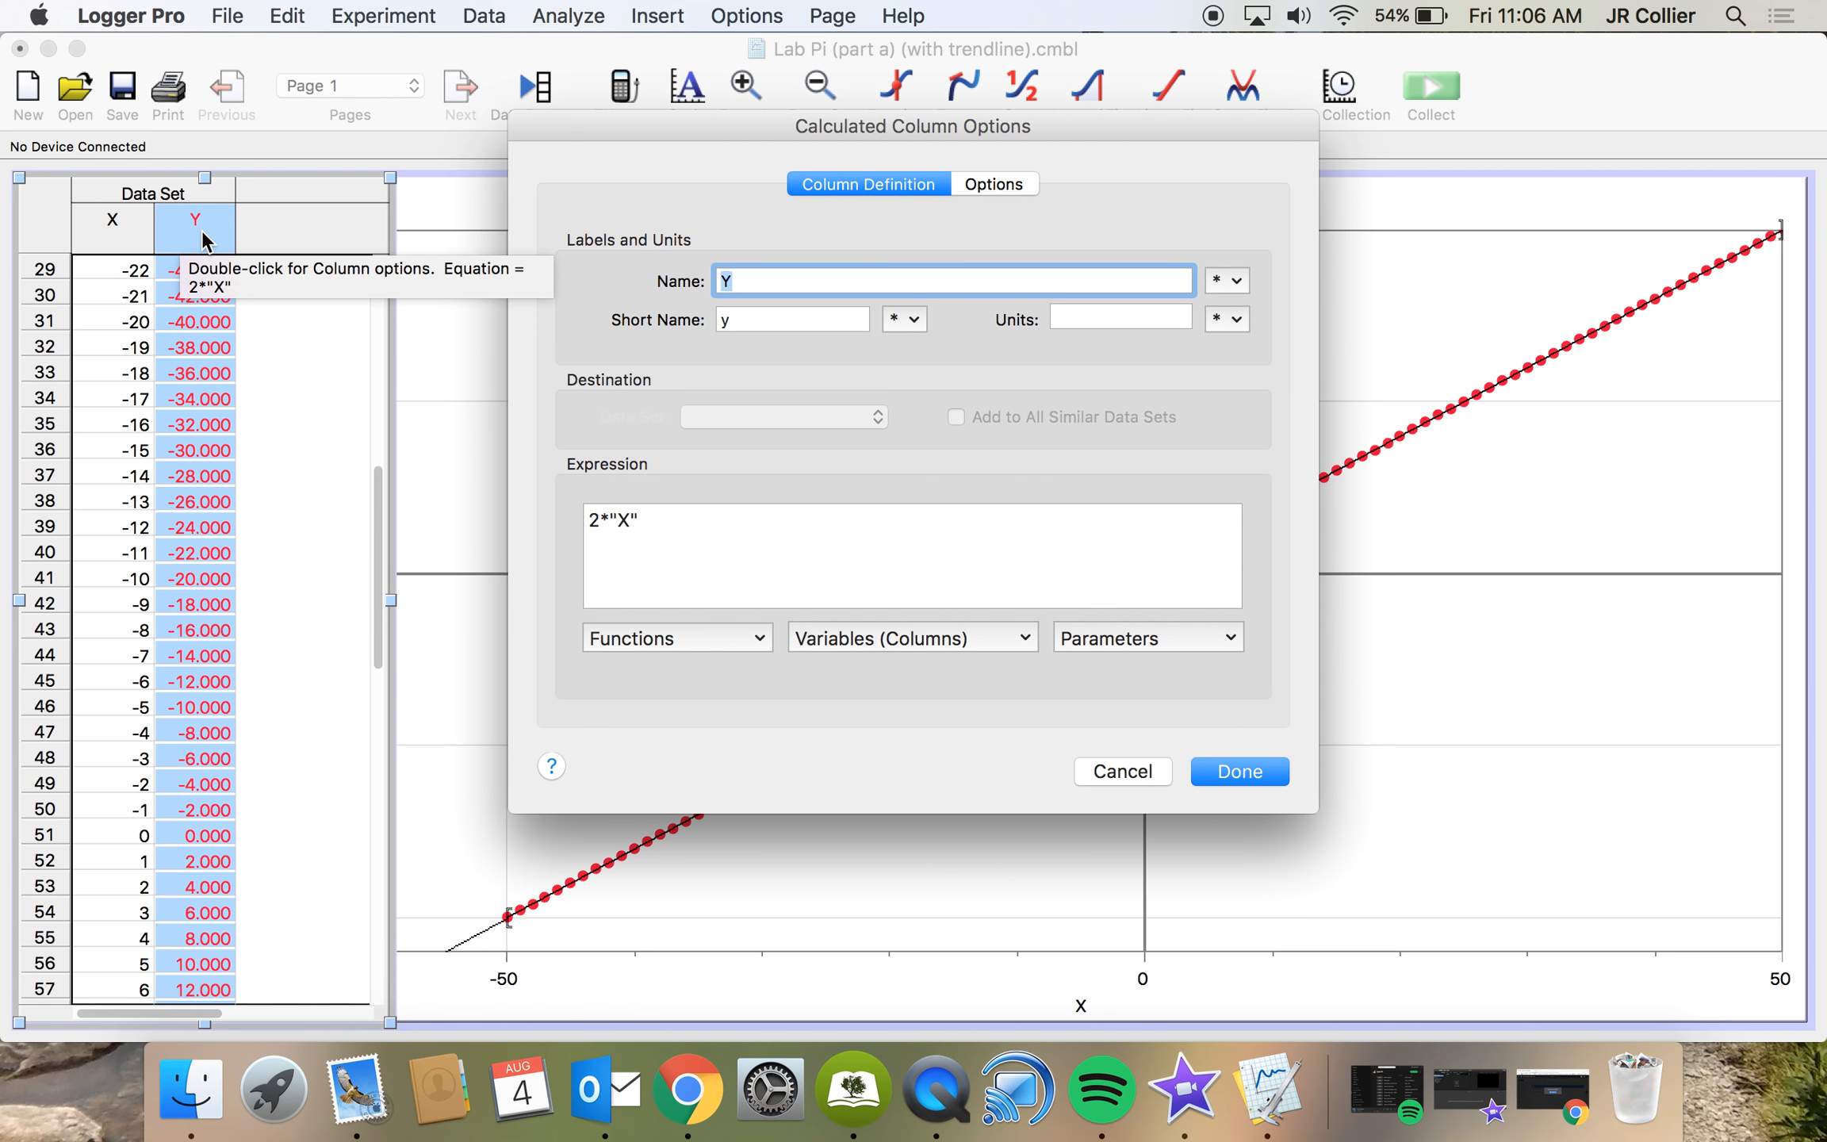
click(786, 279)
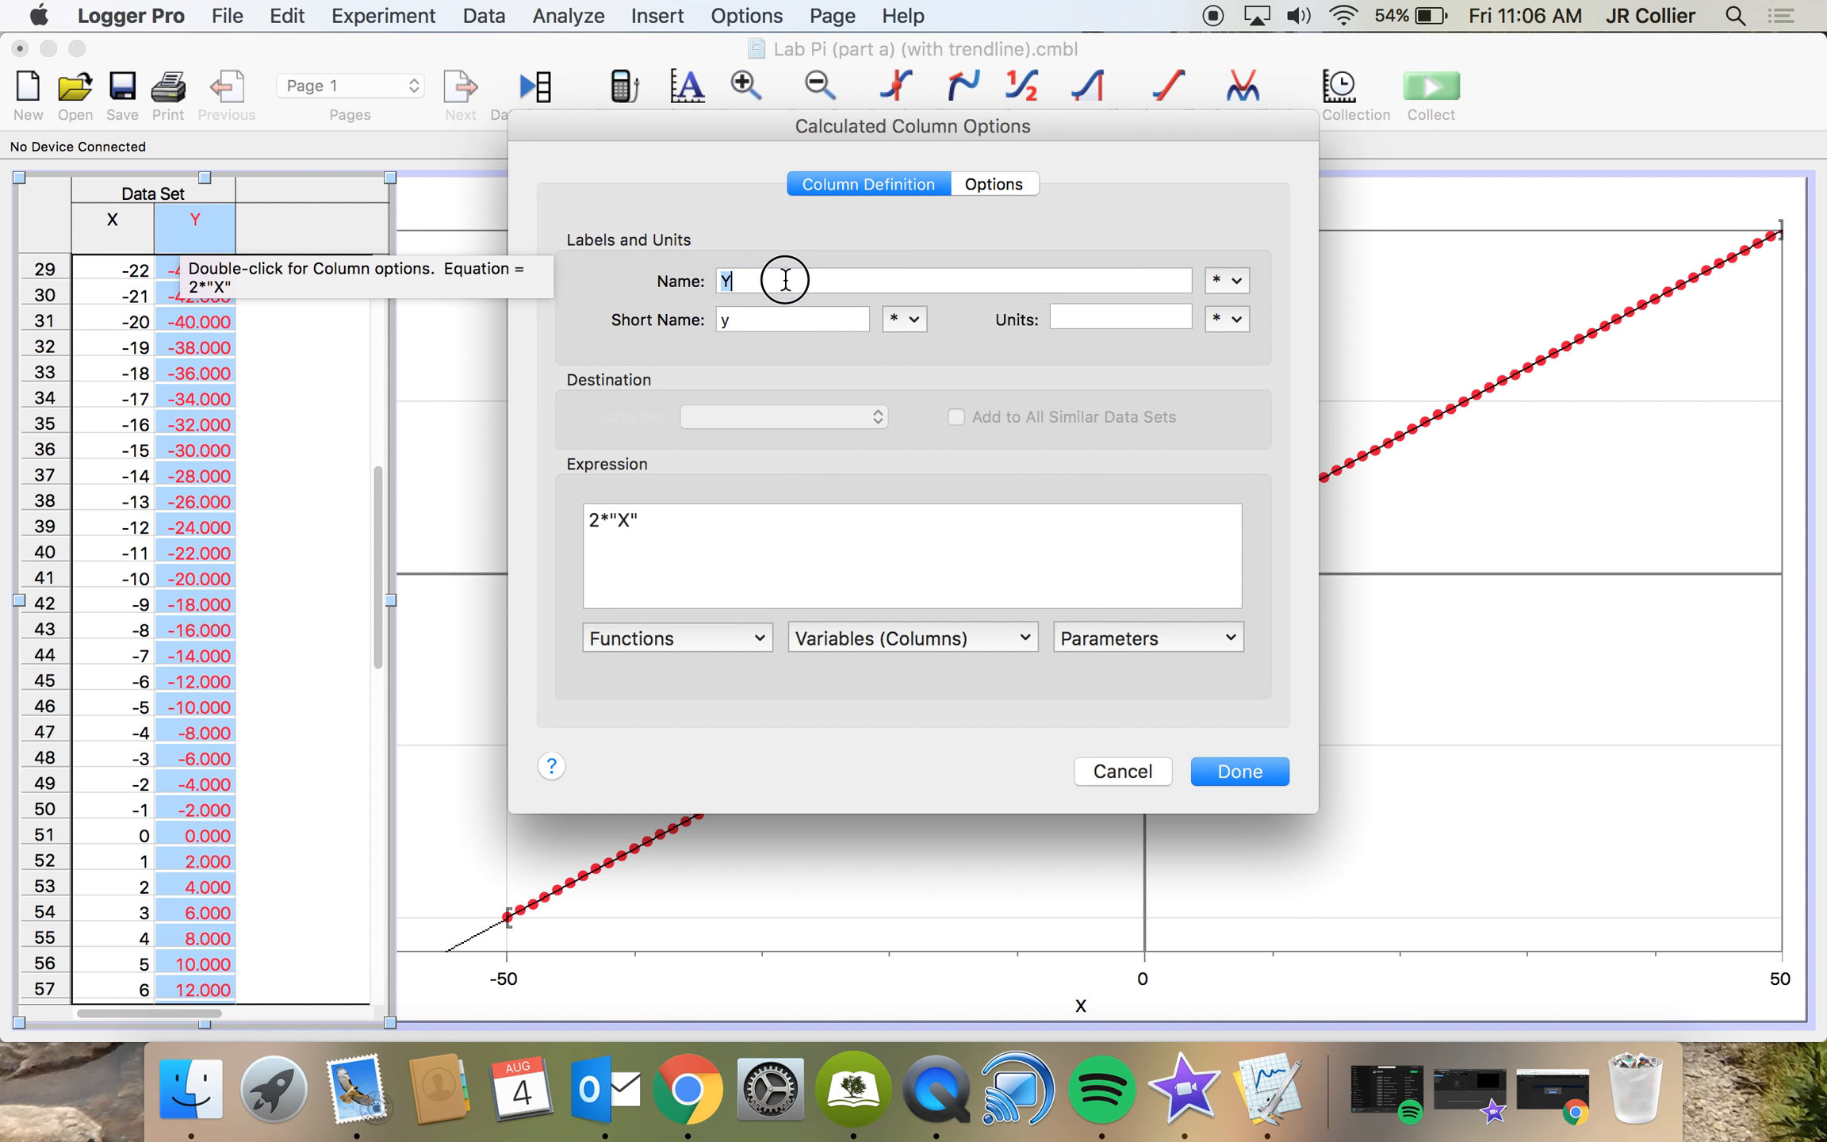
text(1)
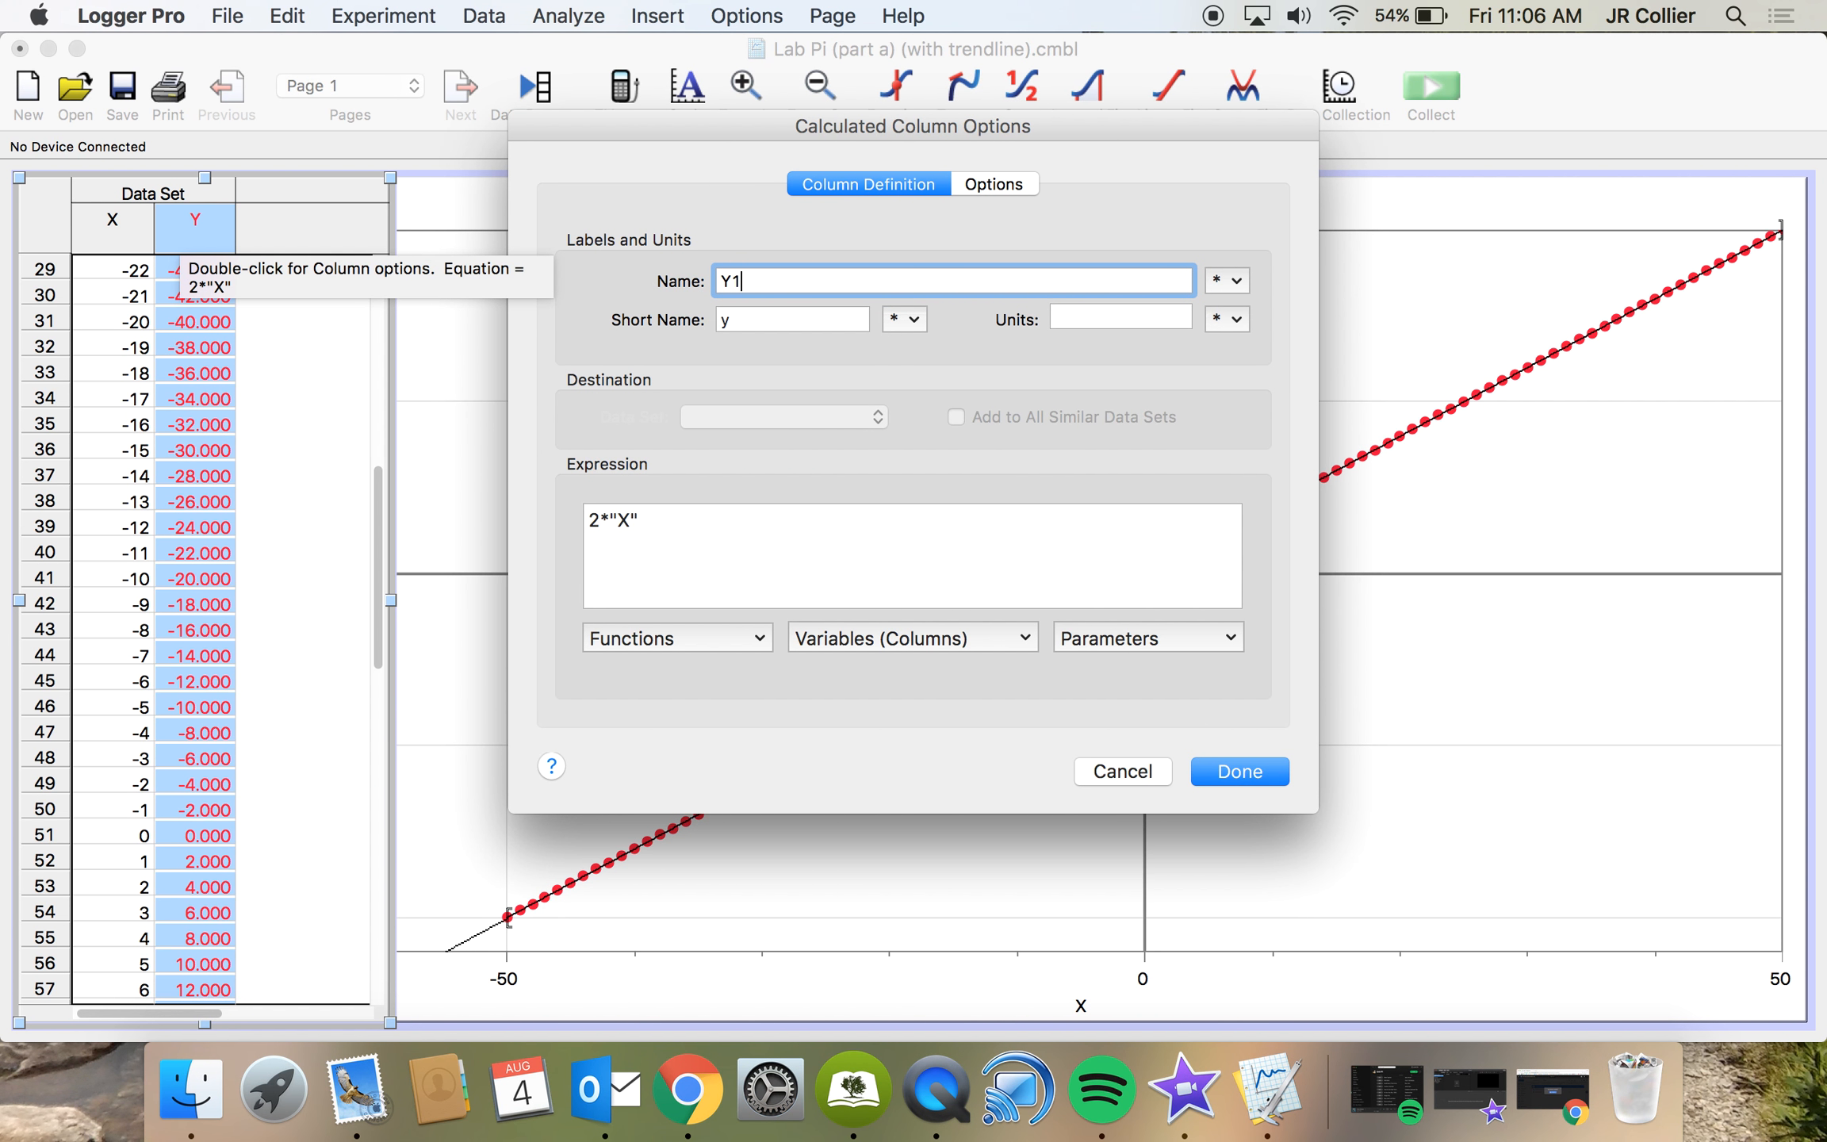
click(1227, 769)
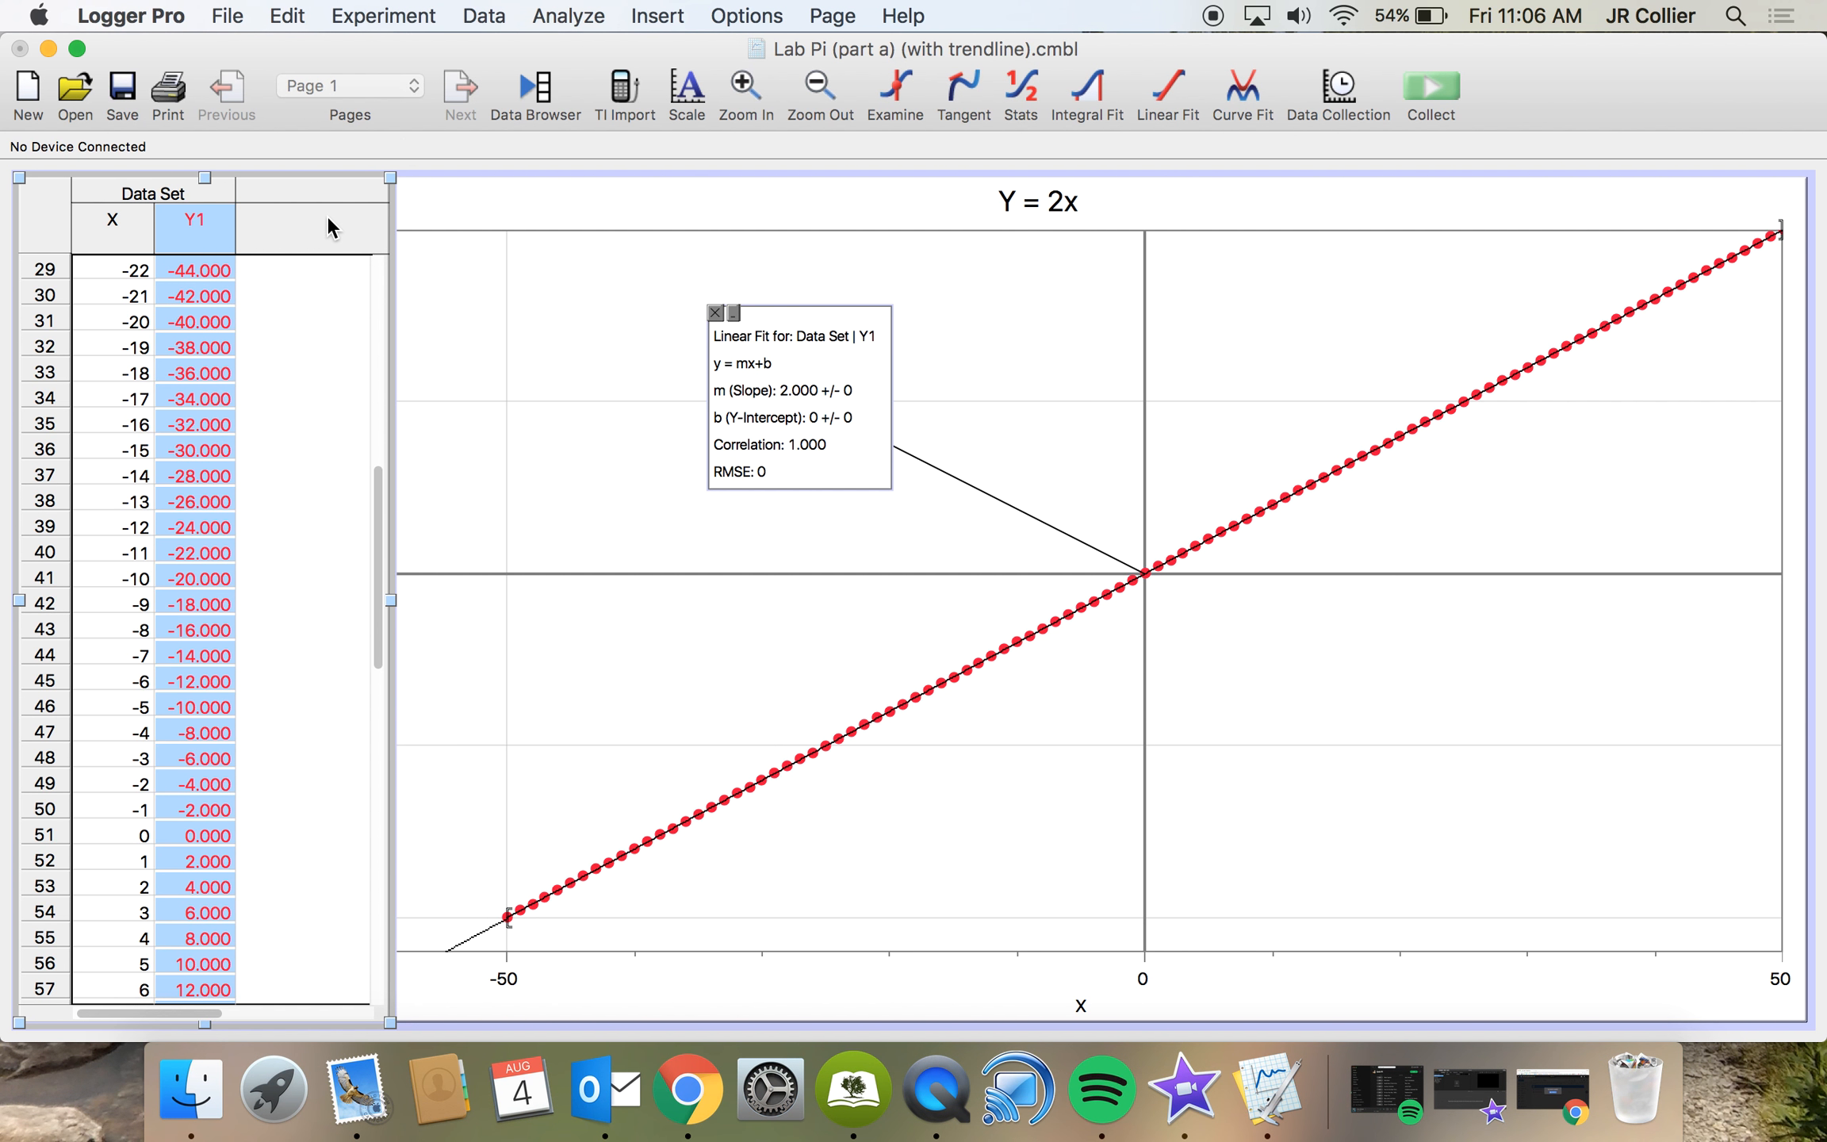
- Start a new calculated column named Y2 with the short name y
click(484, 16)
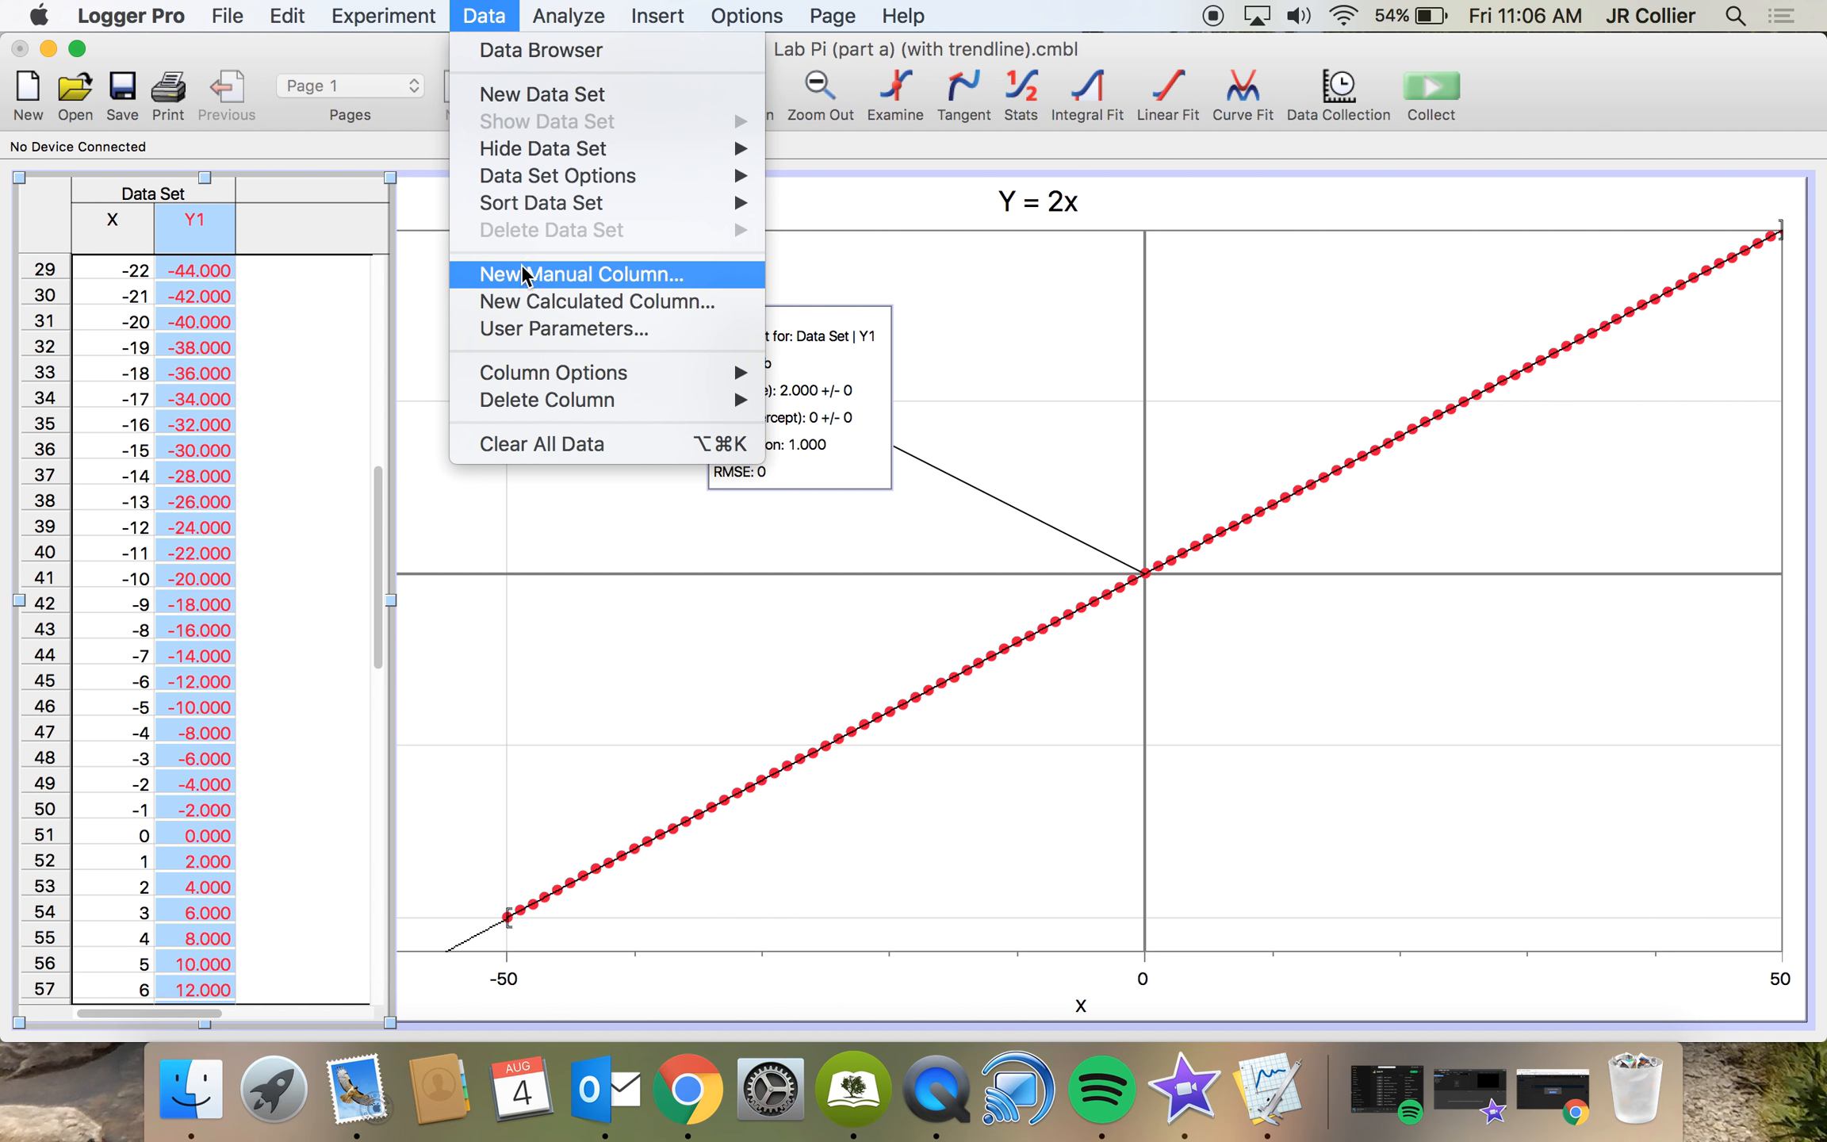
click(533, 303)
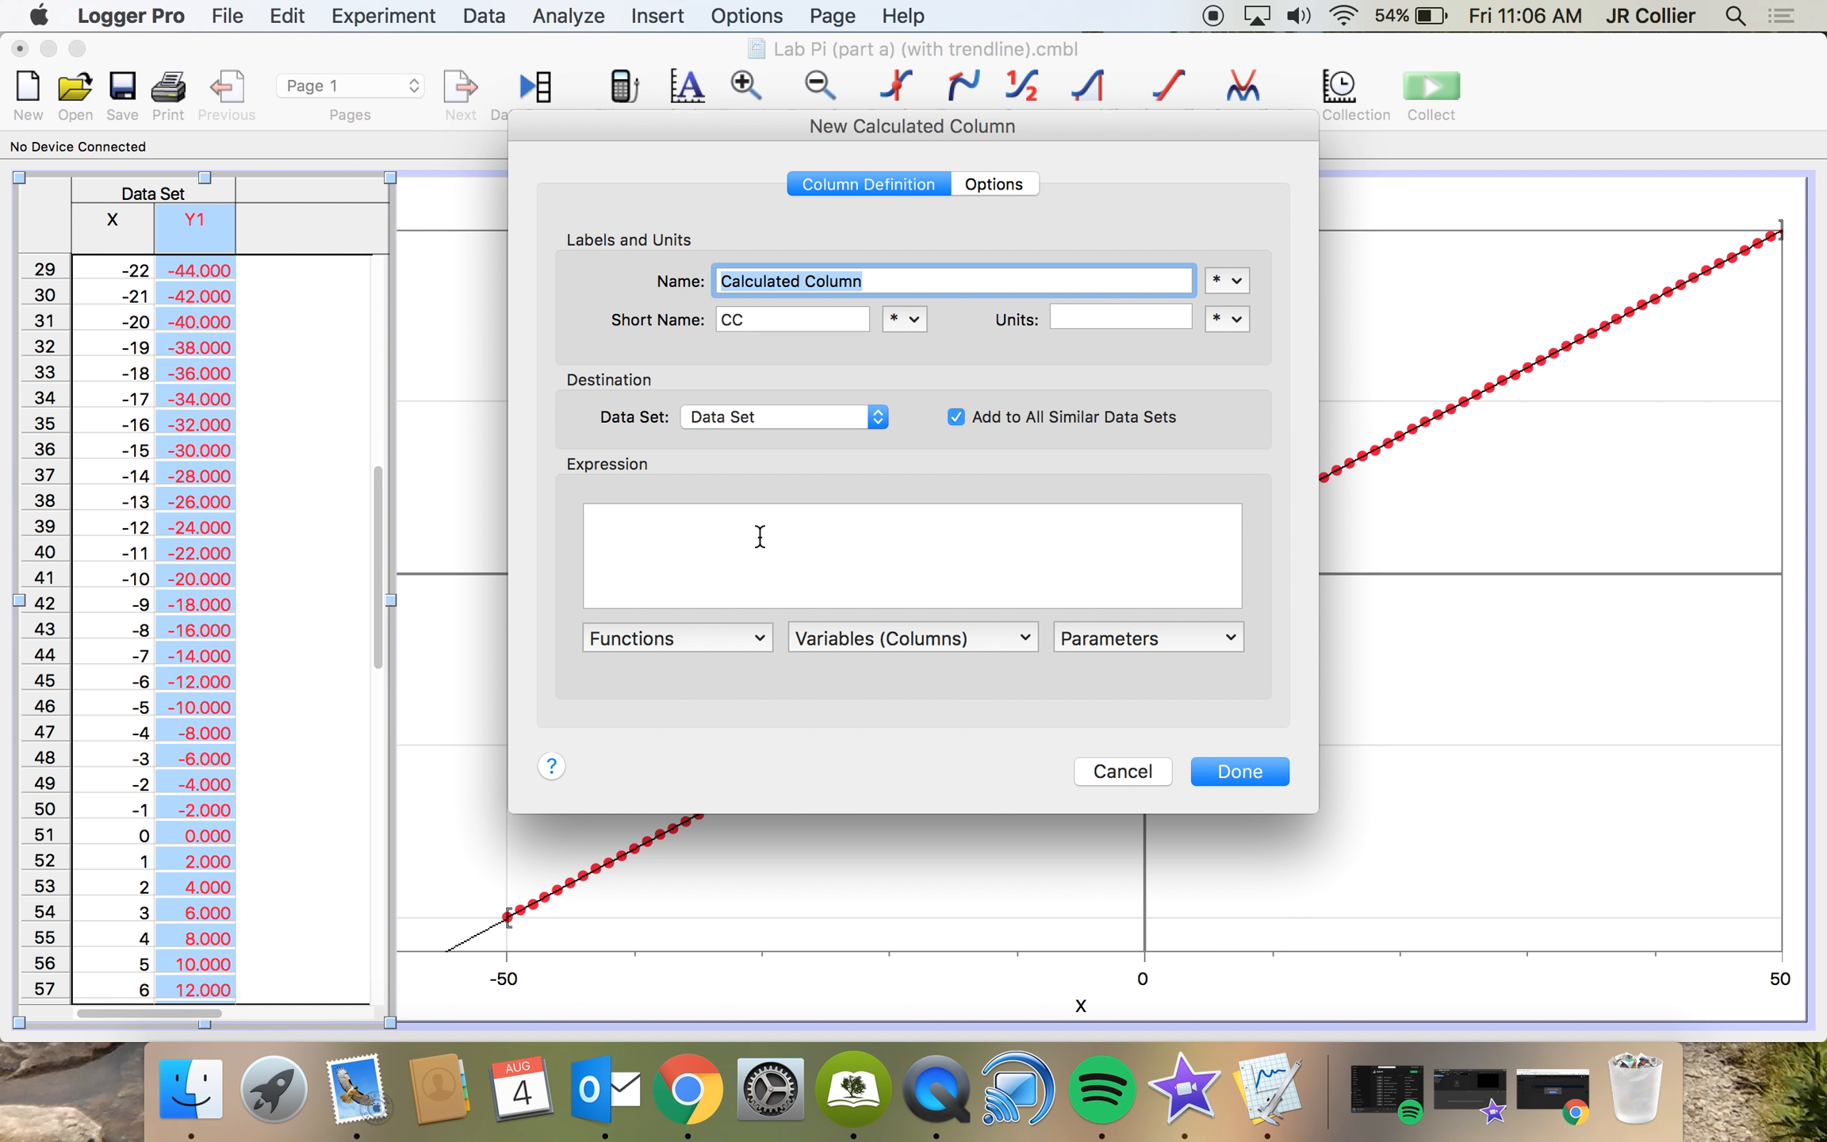
text(Y)
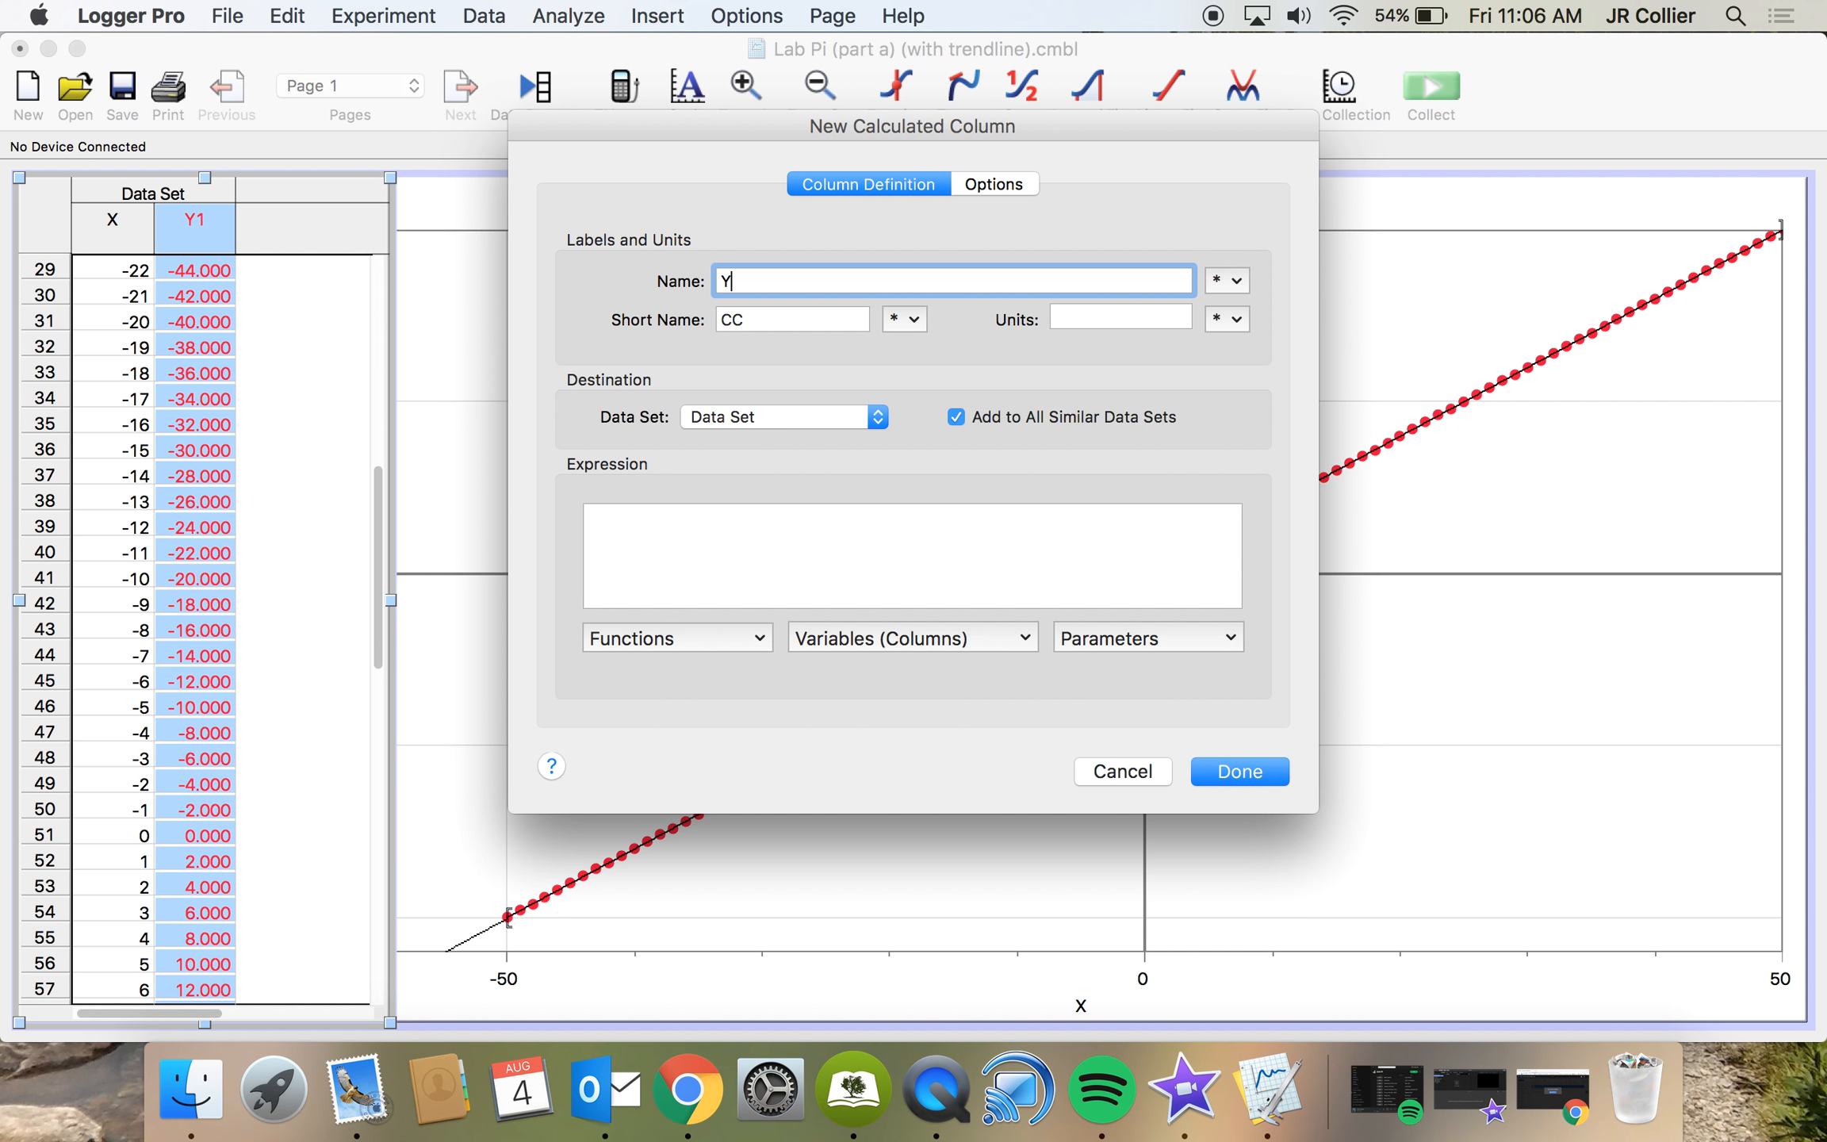
text(2)
double_click(755, 318)
key(BackSpace)
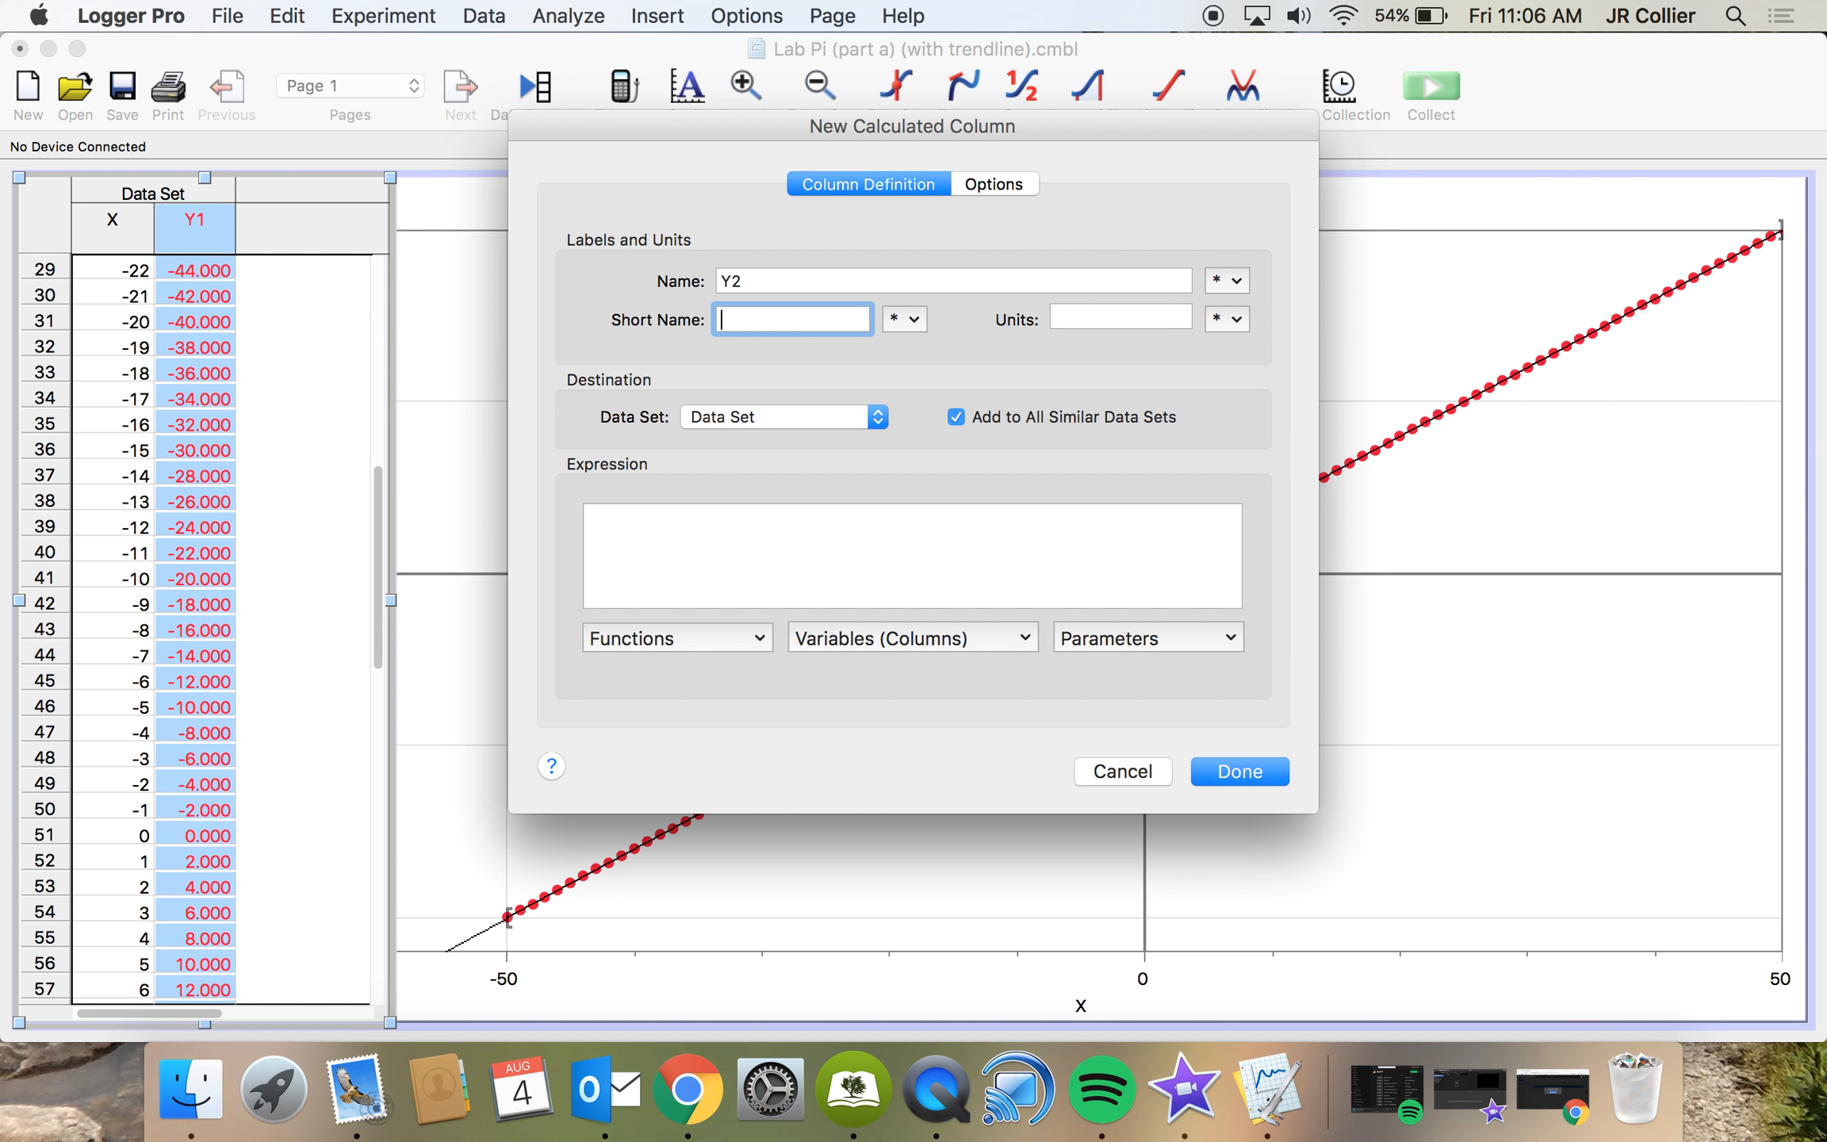
text(y)
- Define the Y2 column with the expression "X"^2 and create it
click(731, 543)
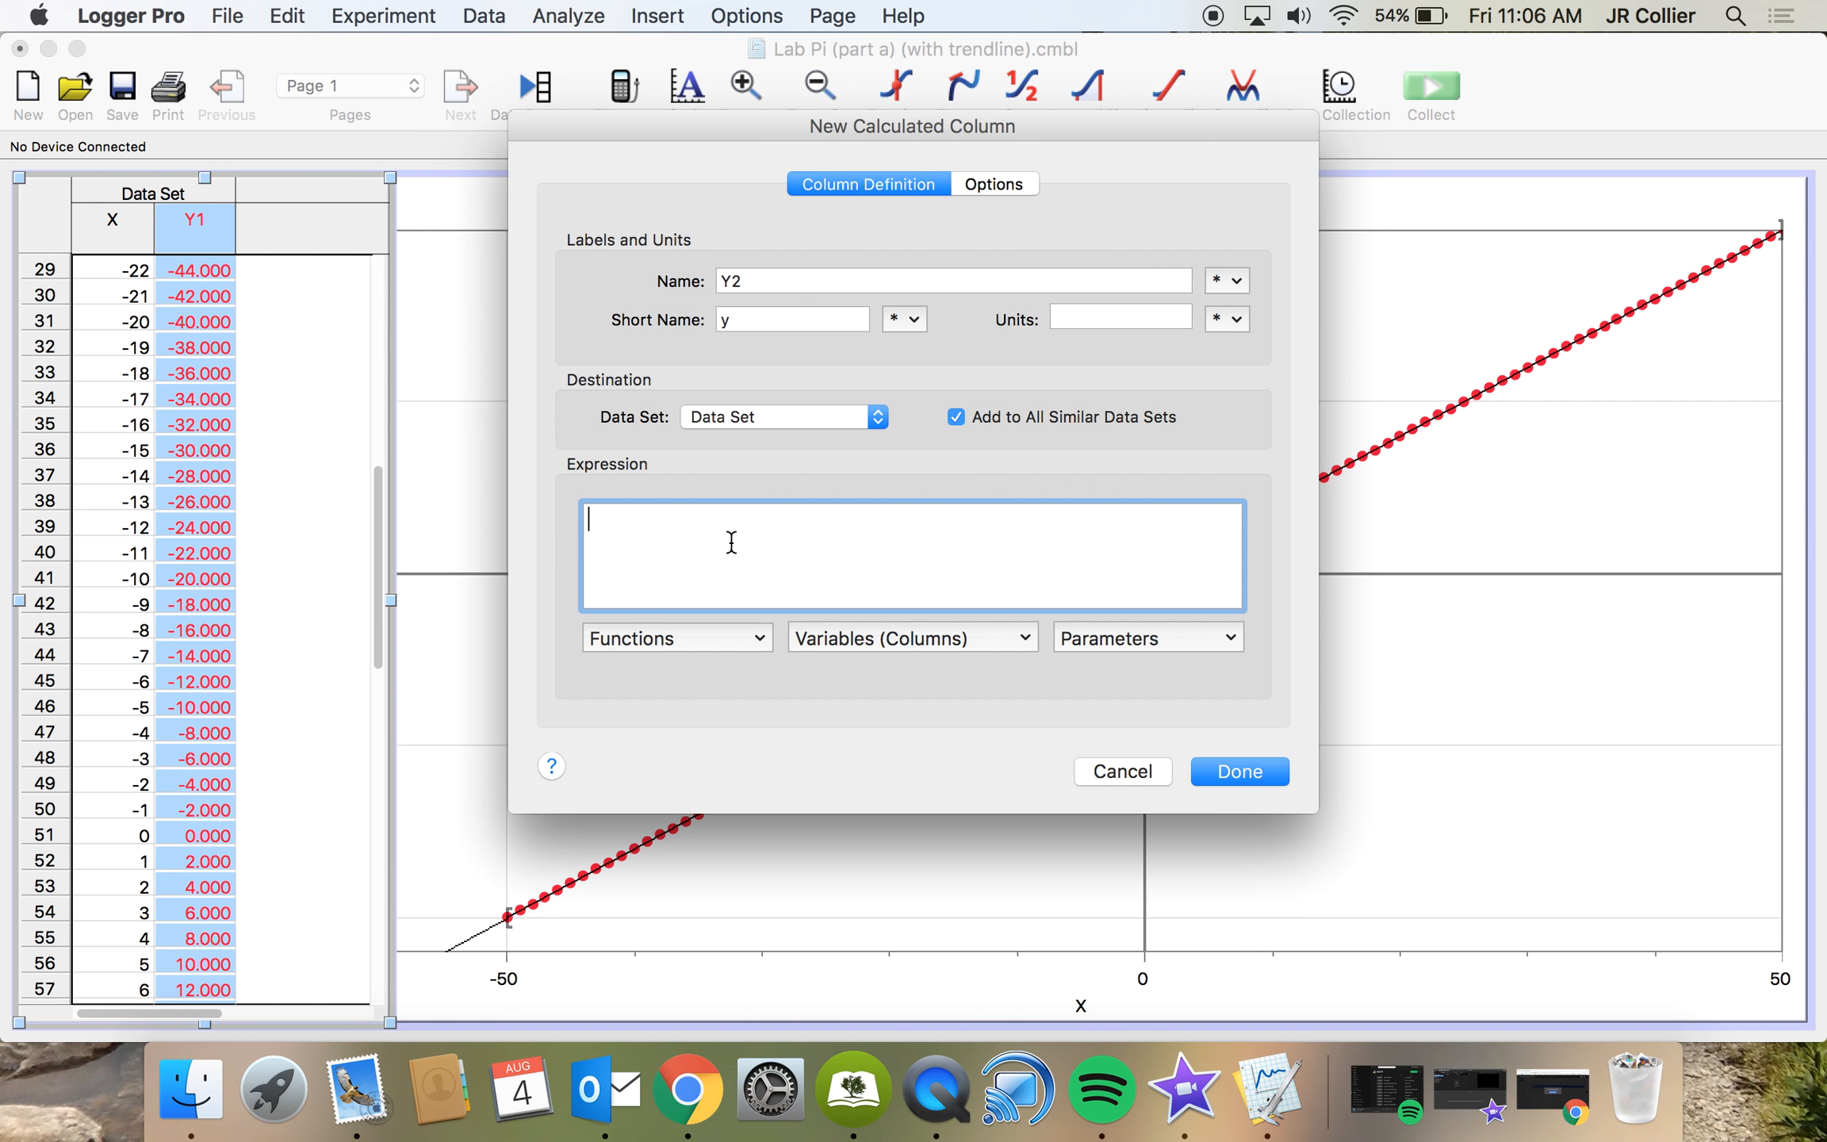
click(924, 632)
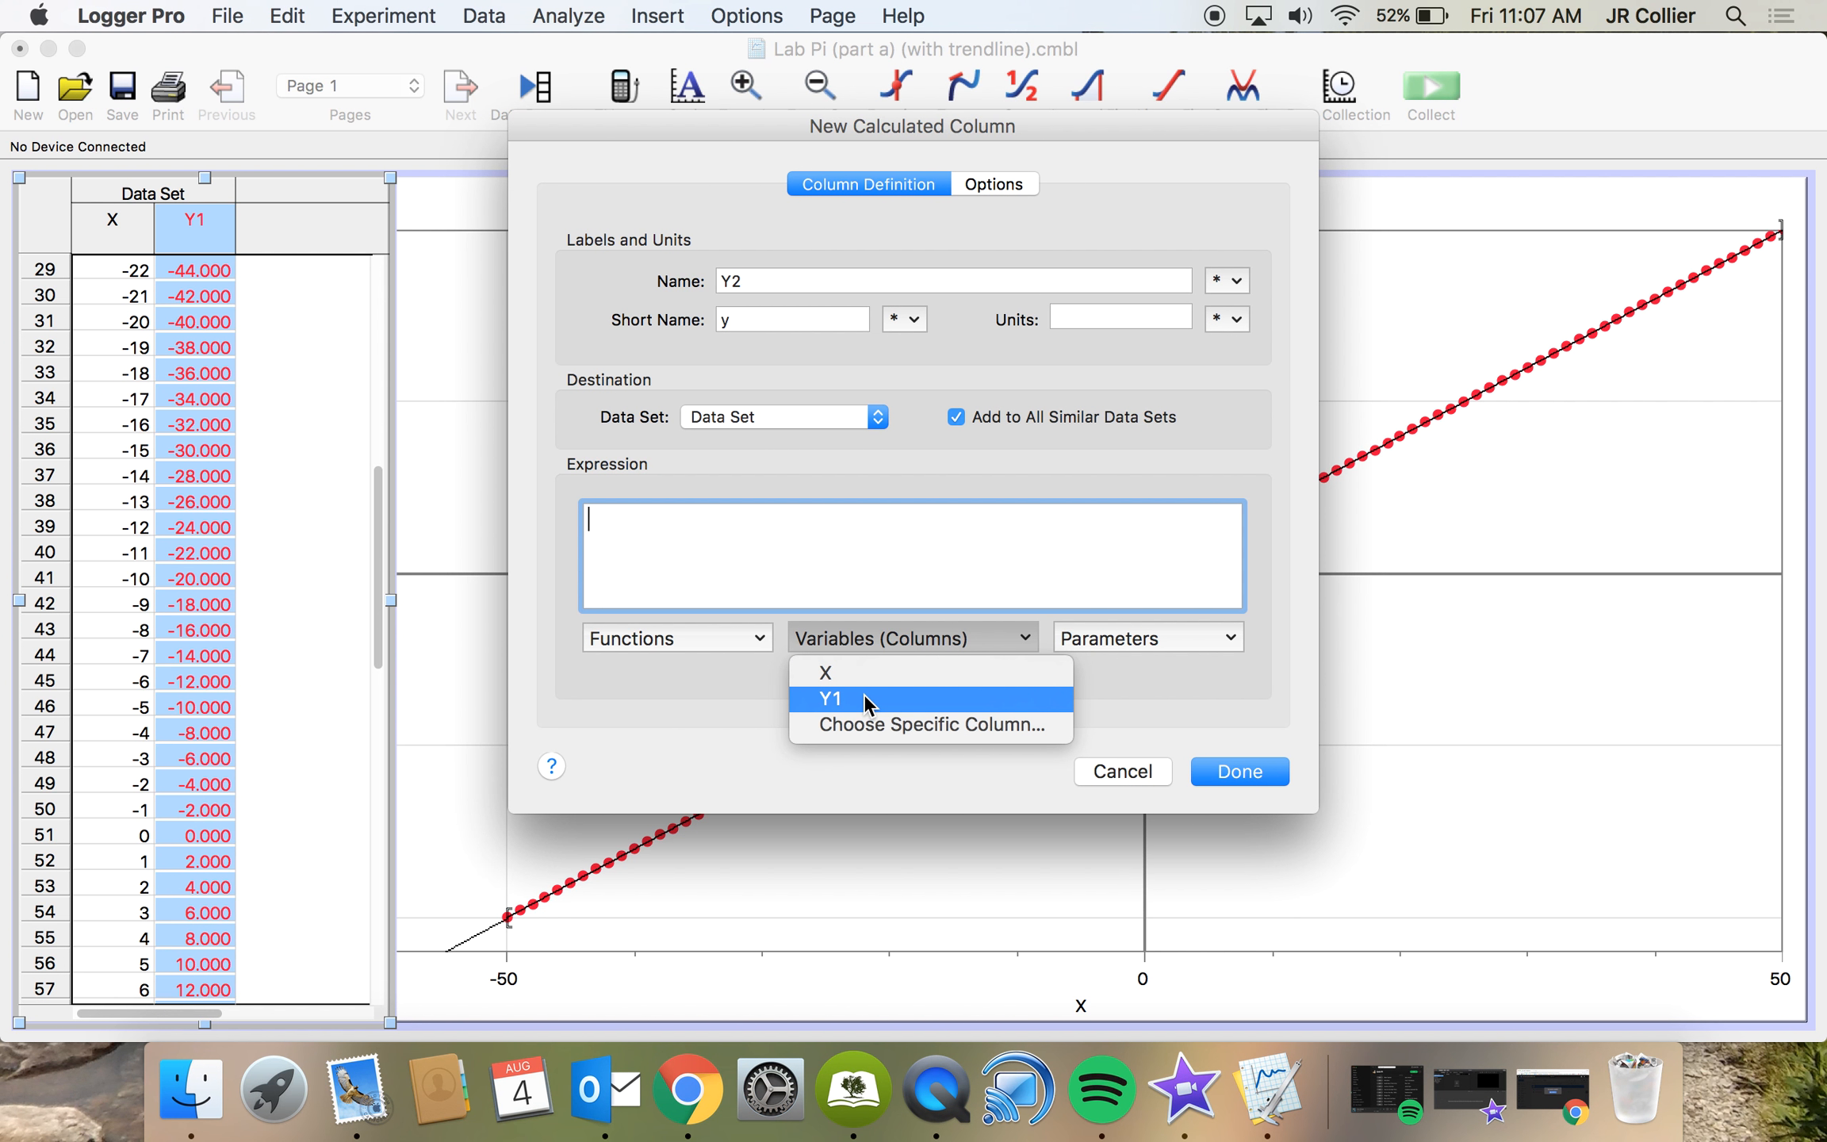
click(871, 672)
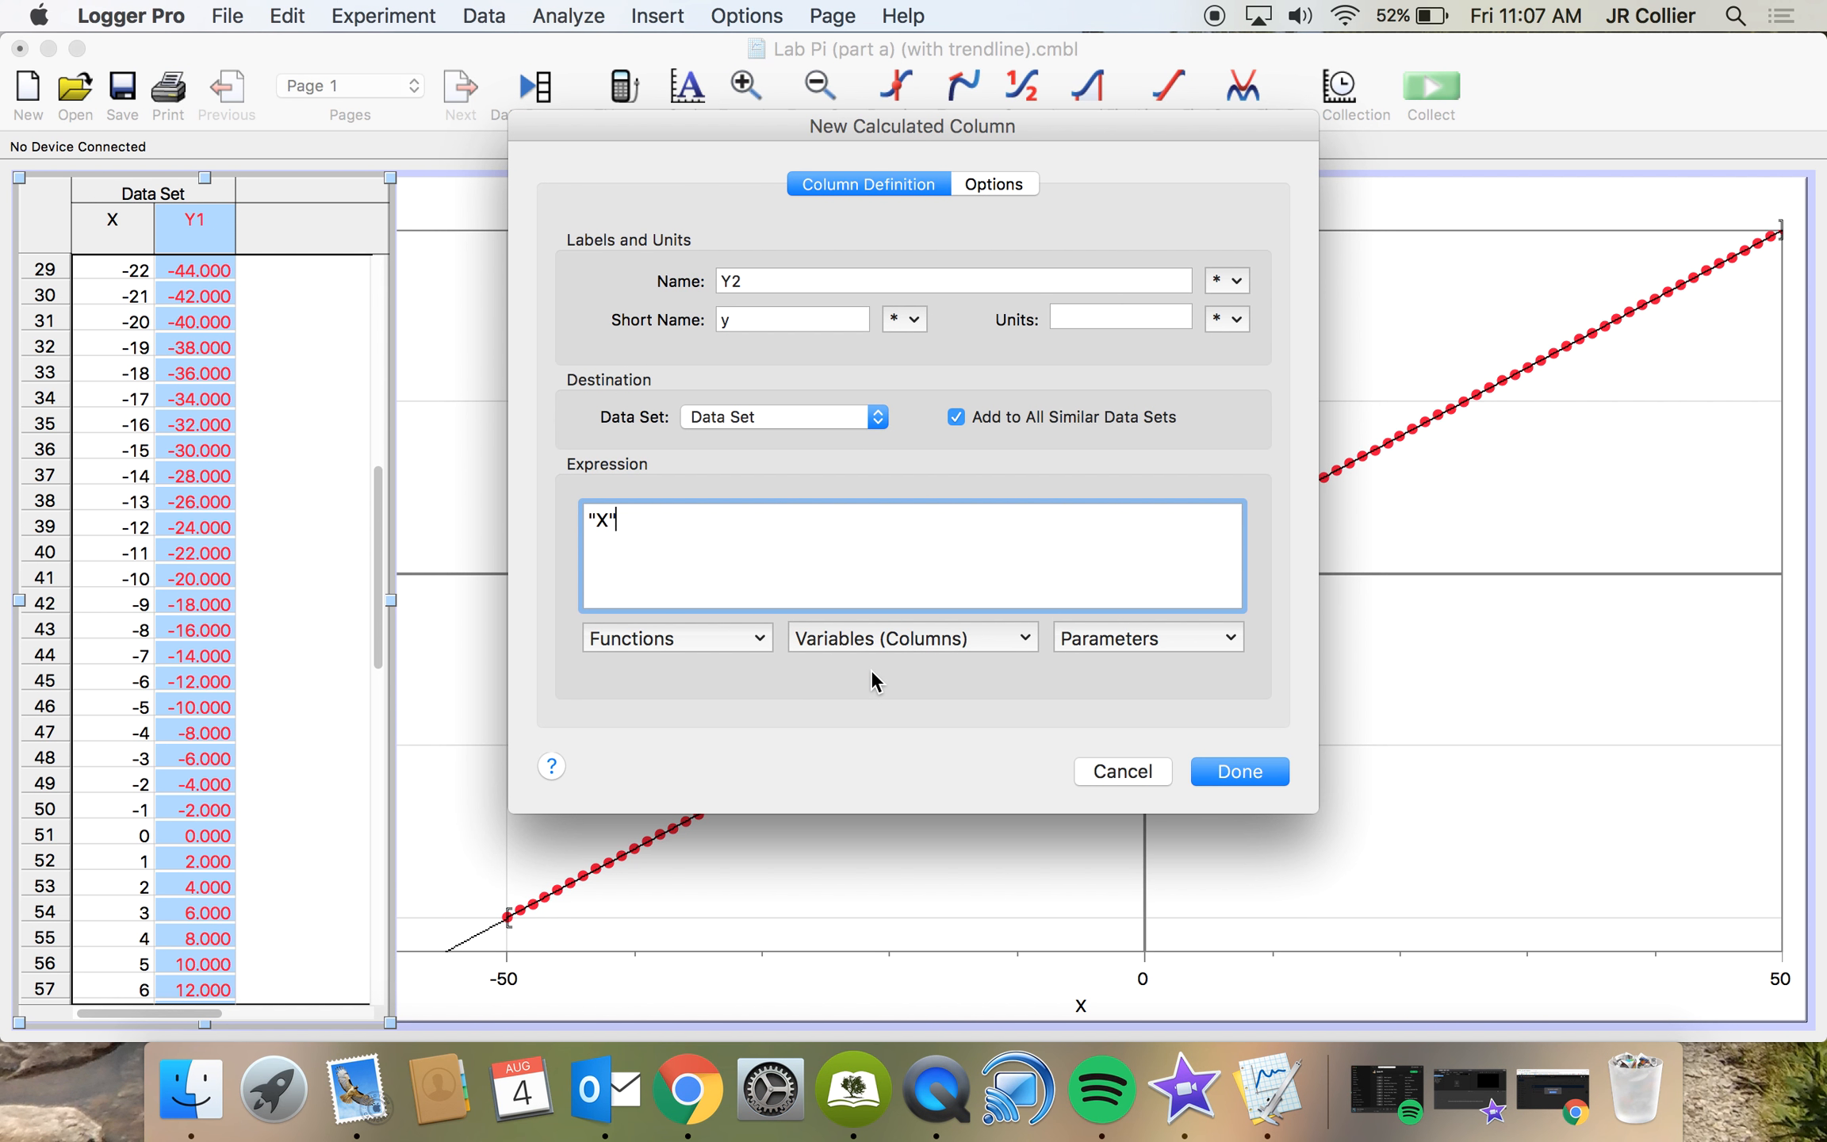
text(^2)
click(1251, 773)
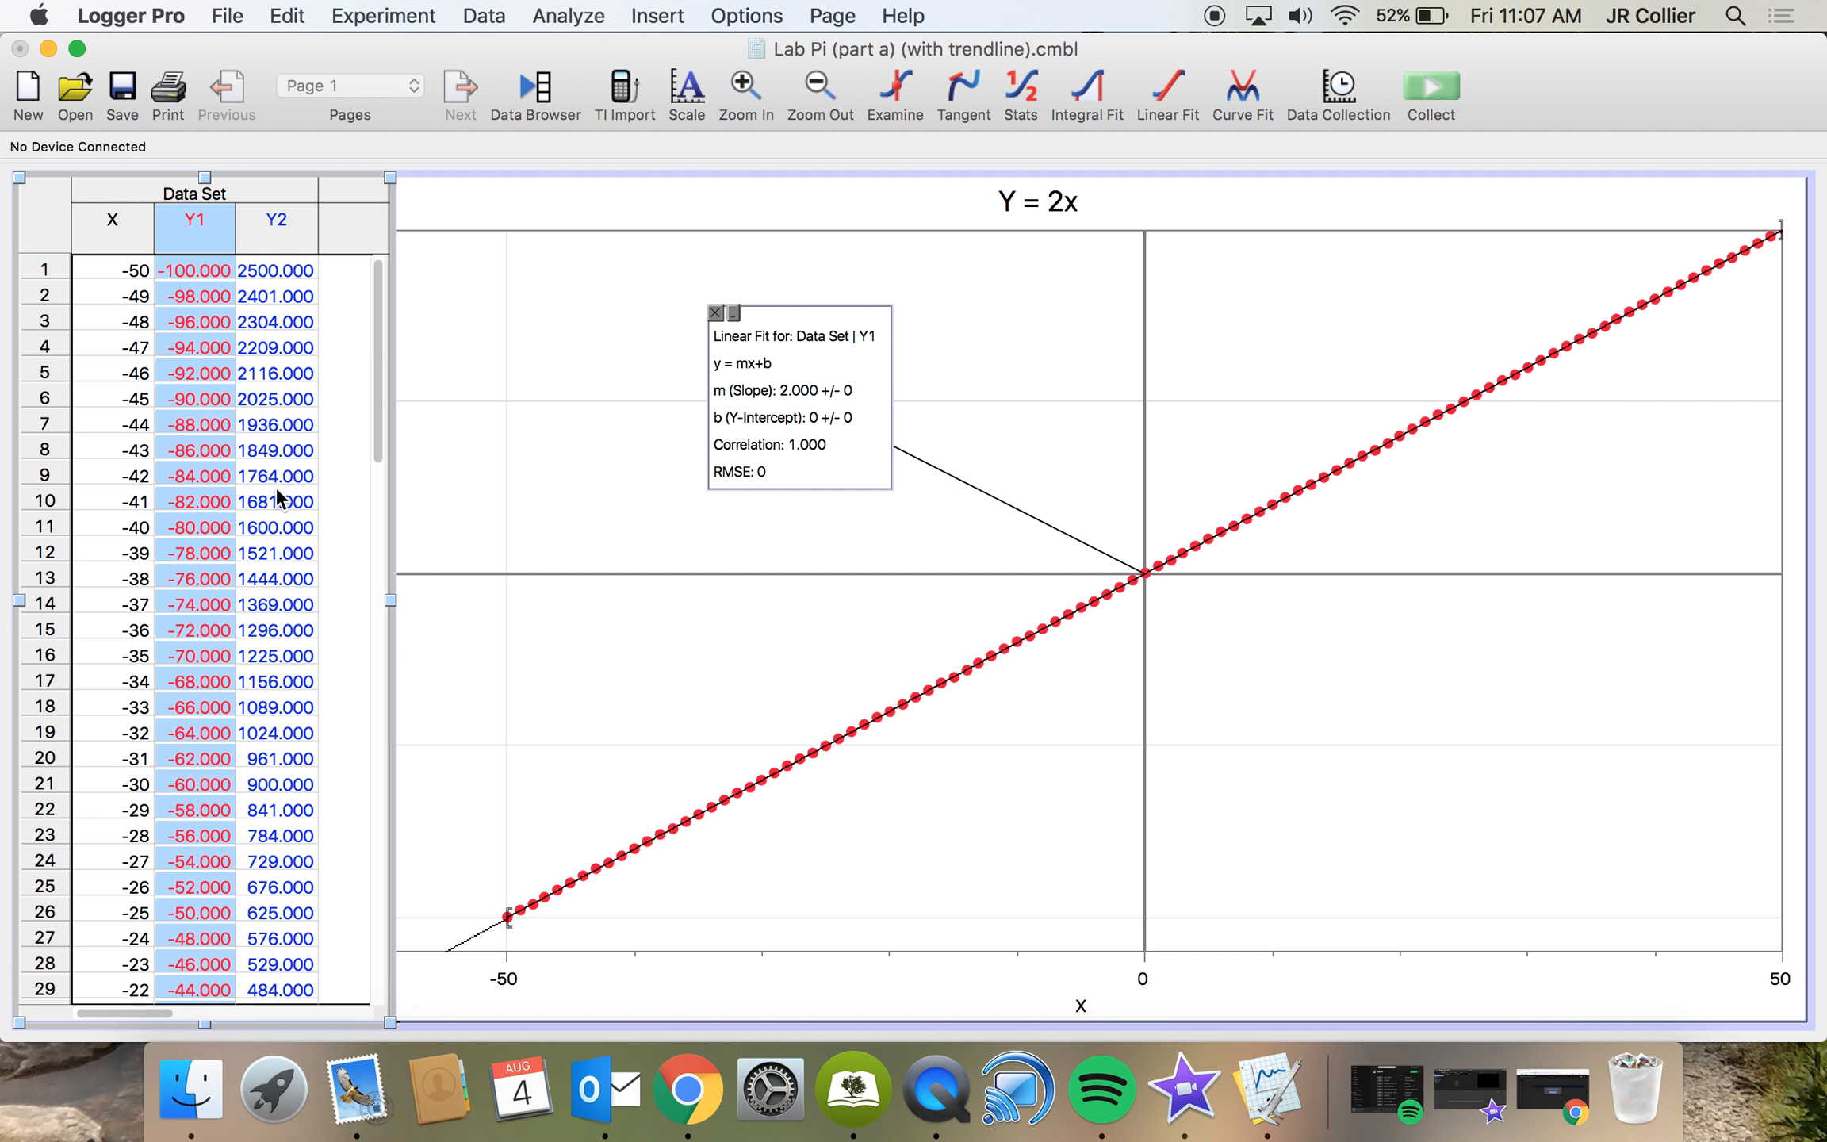
- Plot Y2 instead of Y1 on the graph's vertical axis
scroll(294, 739, down, 6)
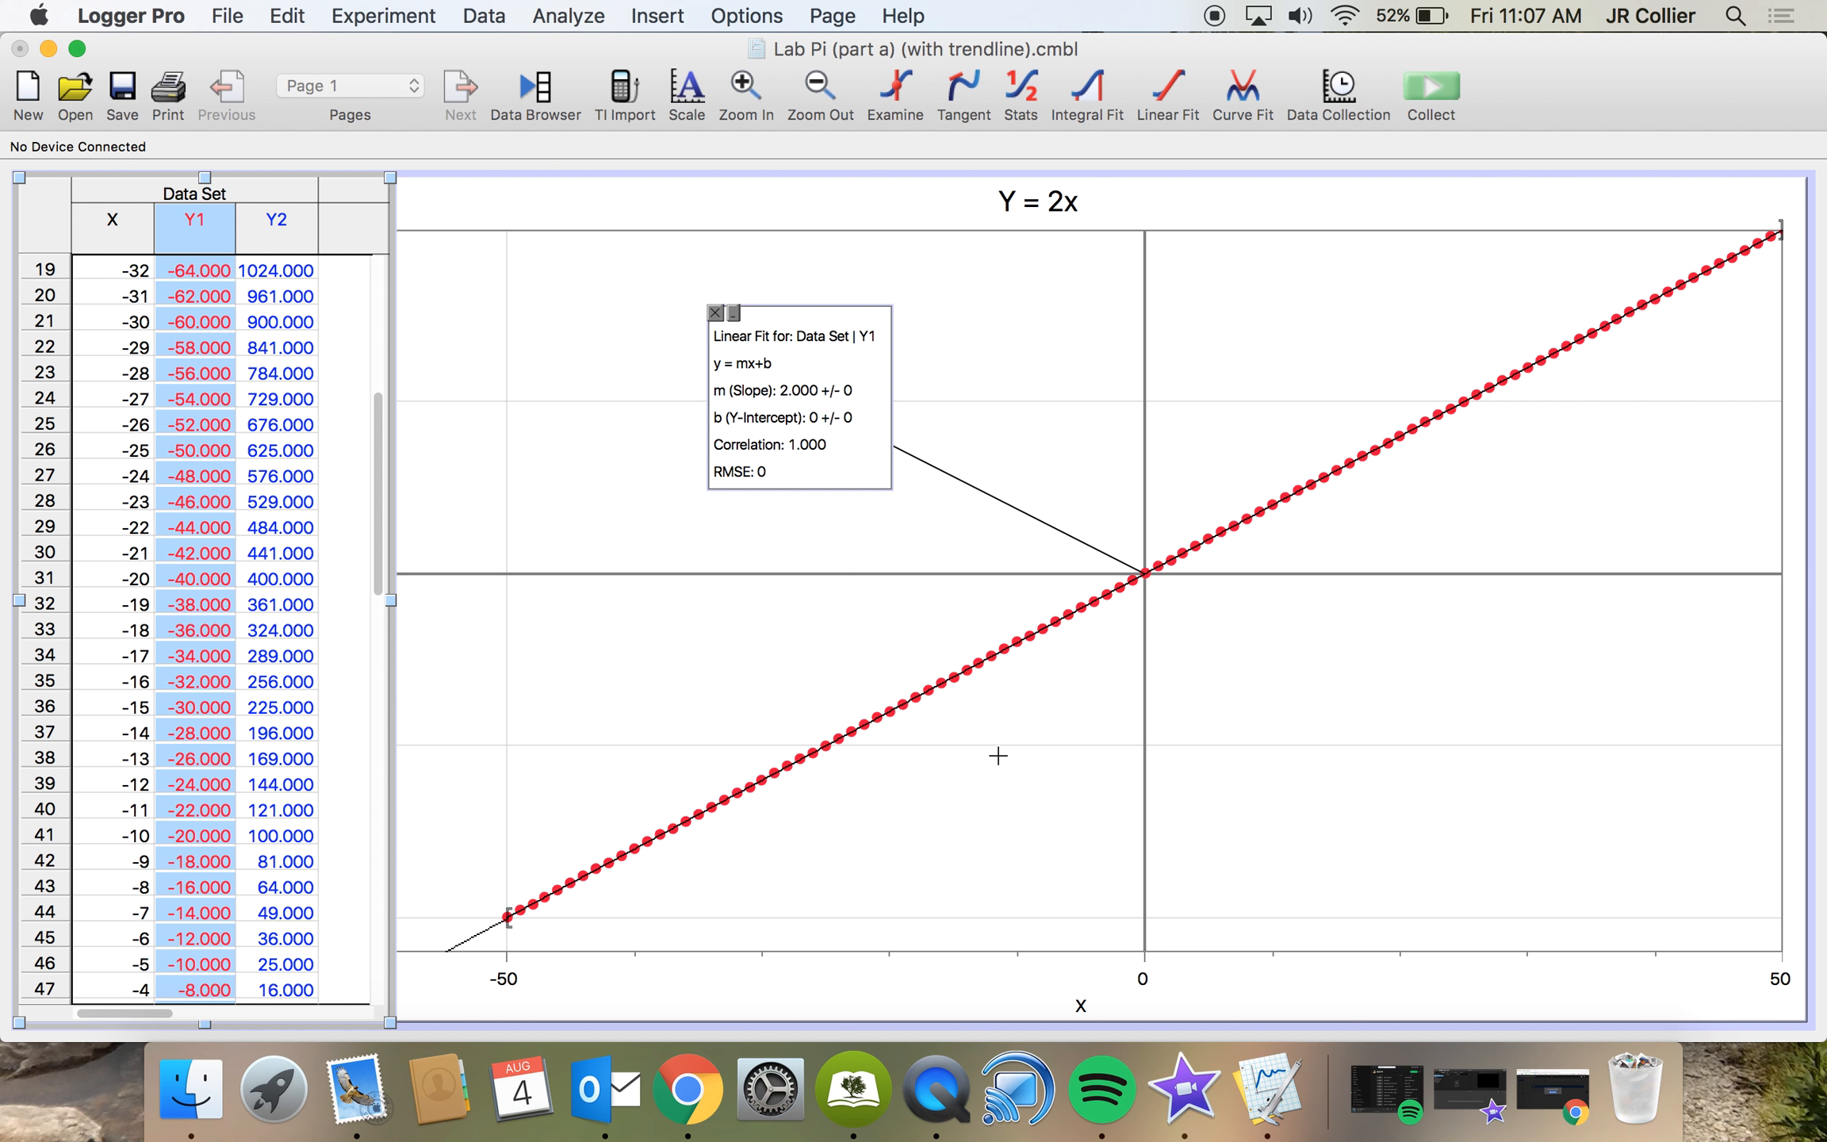
click(590, 608)
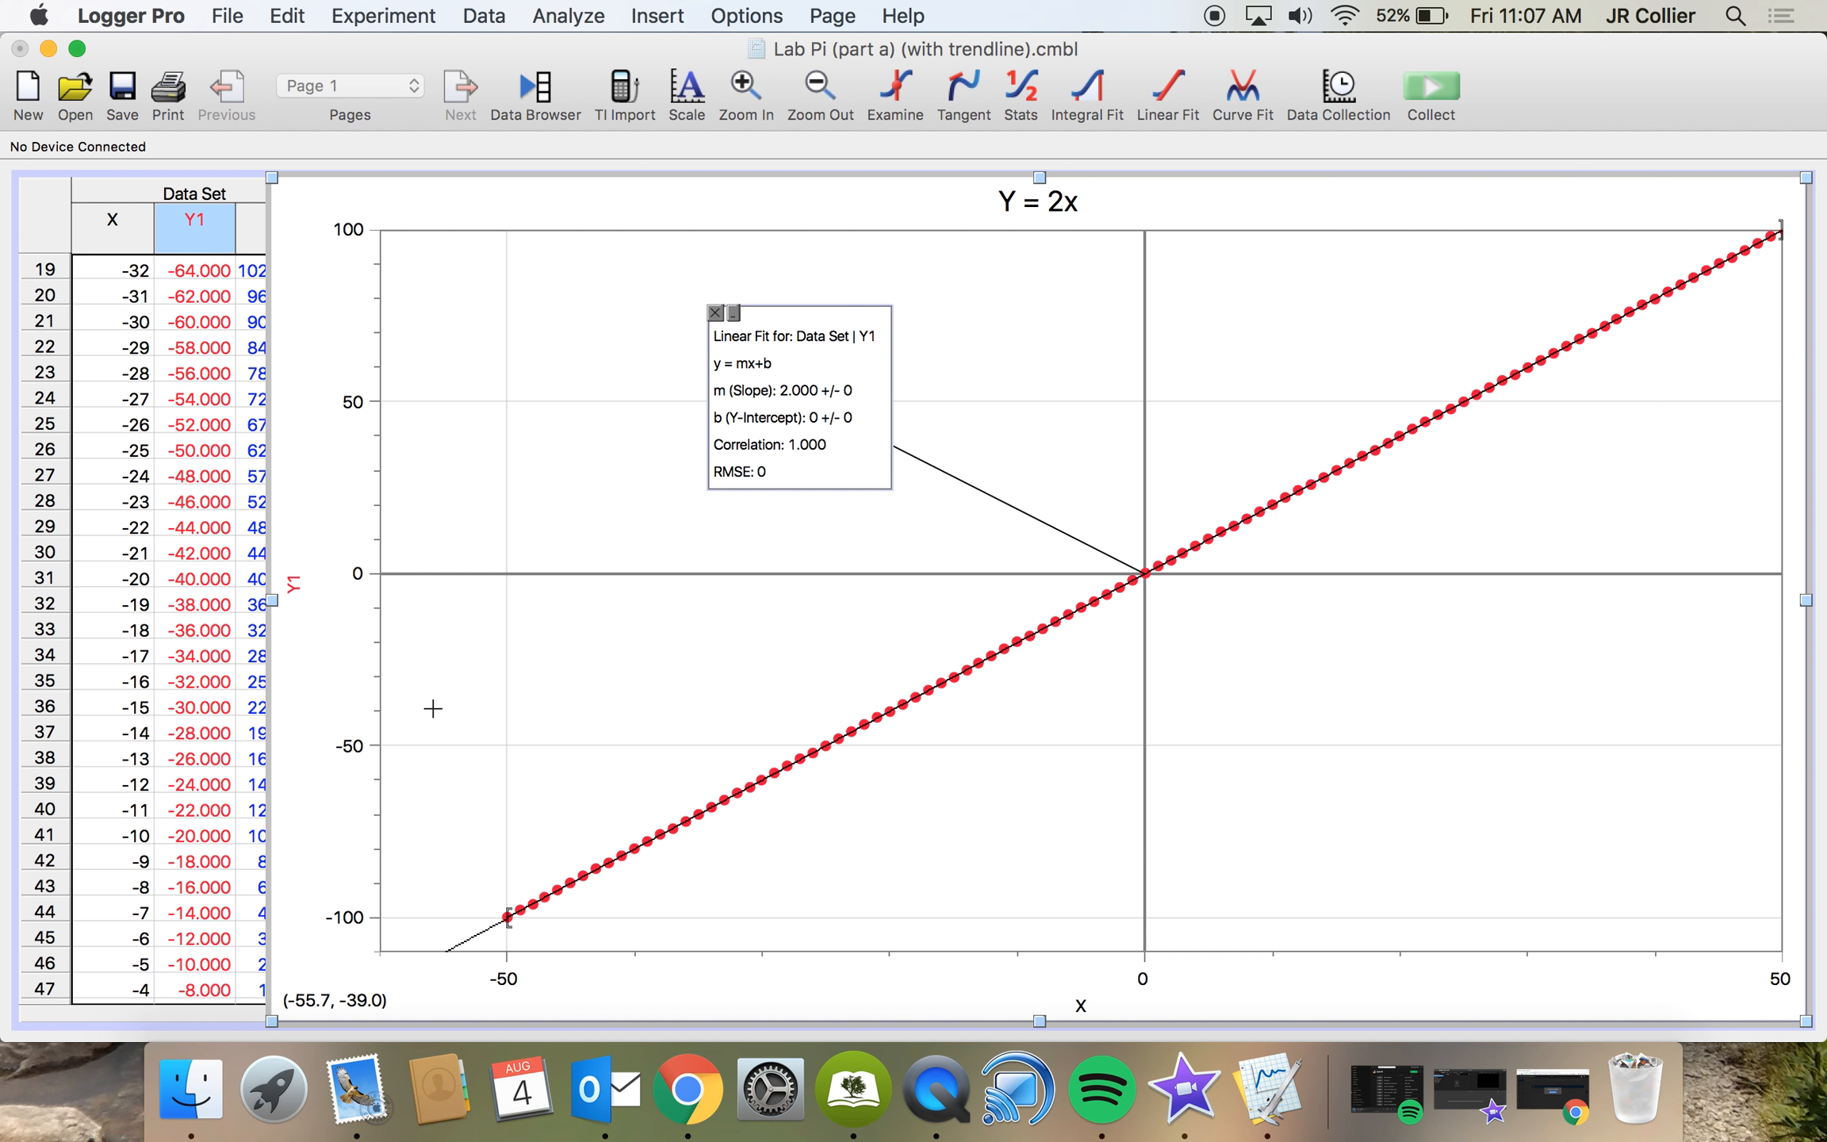
click(293, 586)
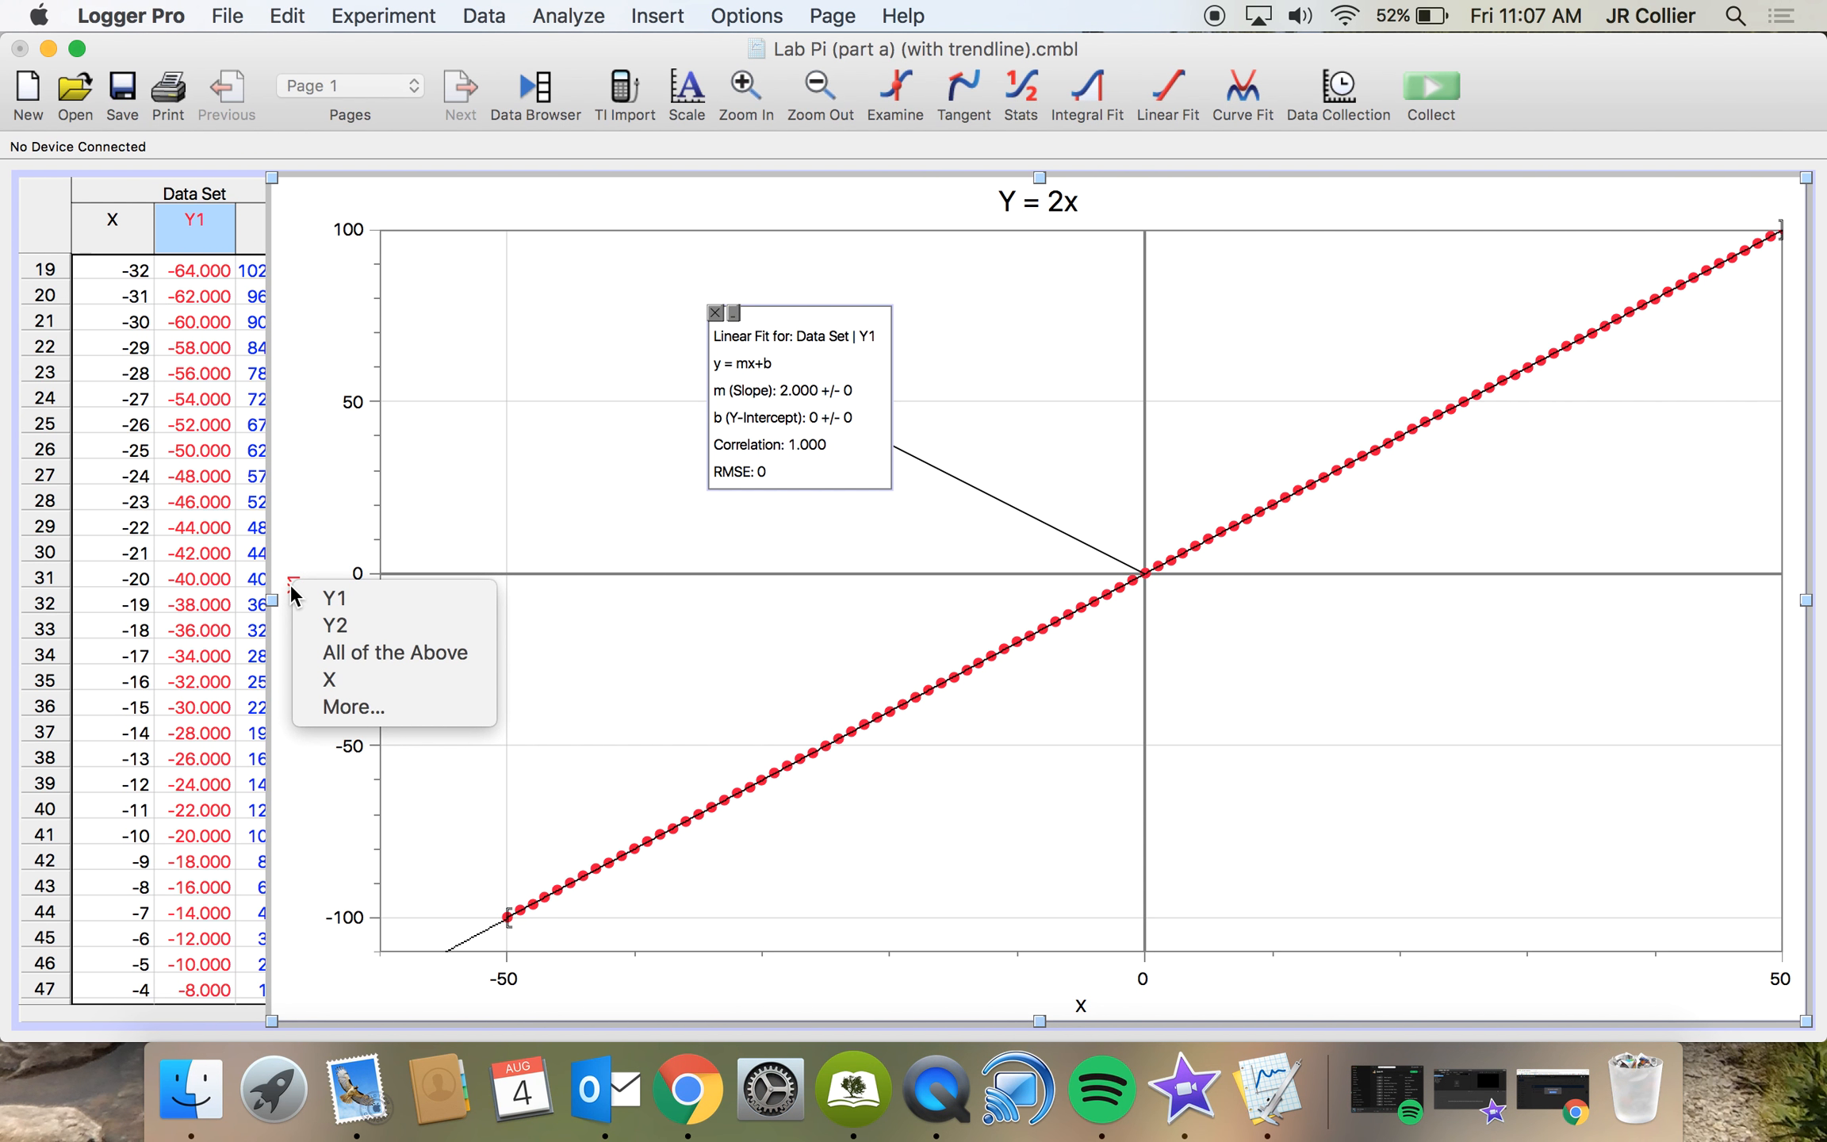
click(355, 626)
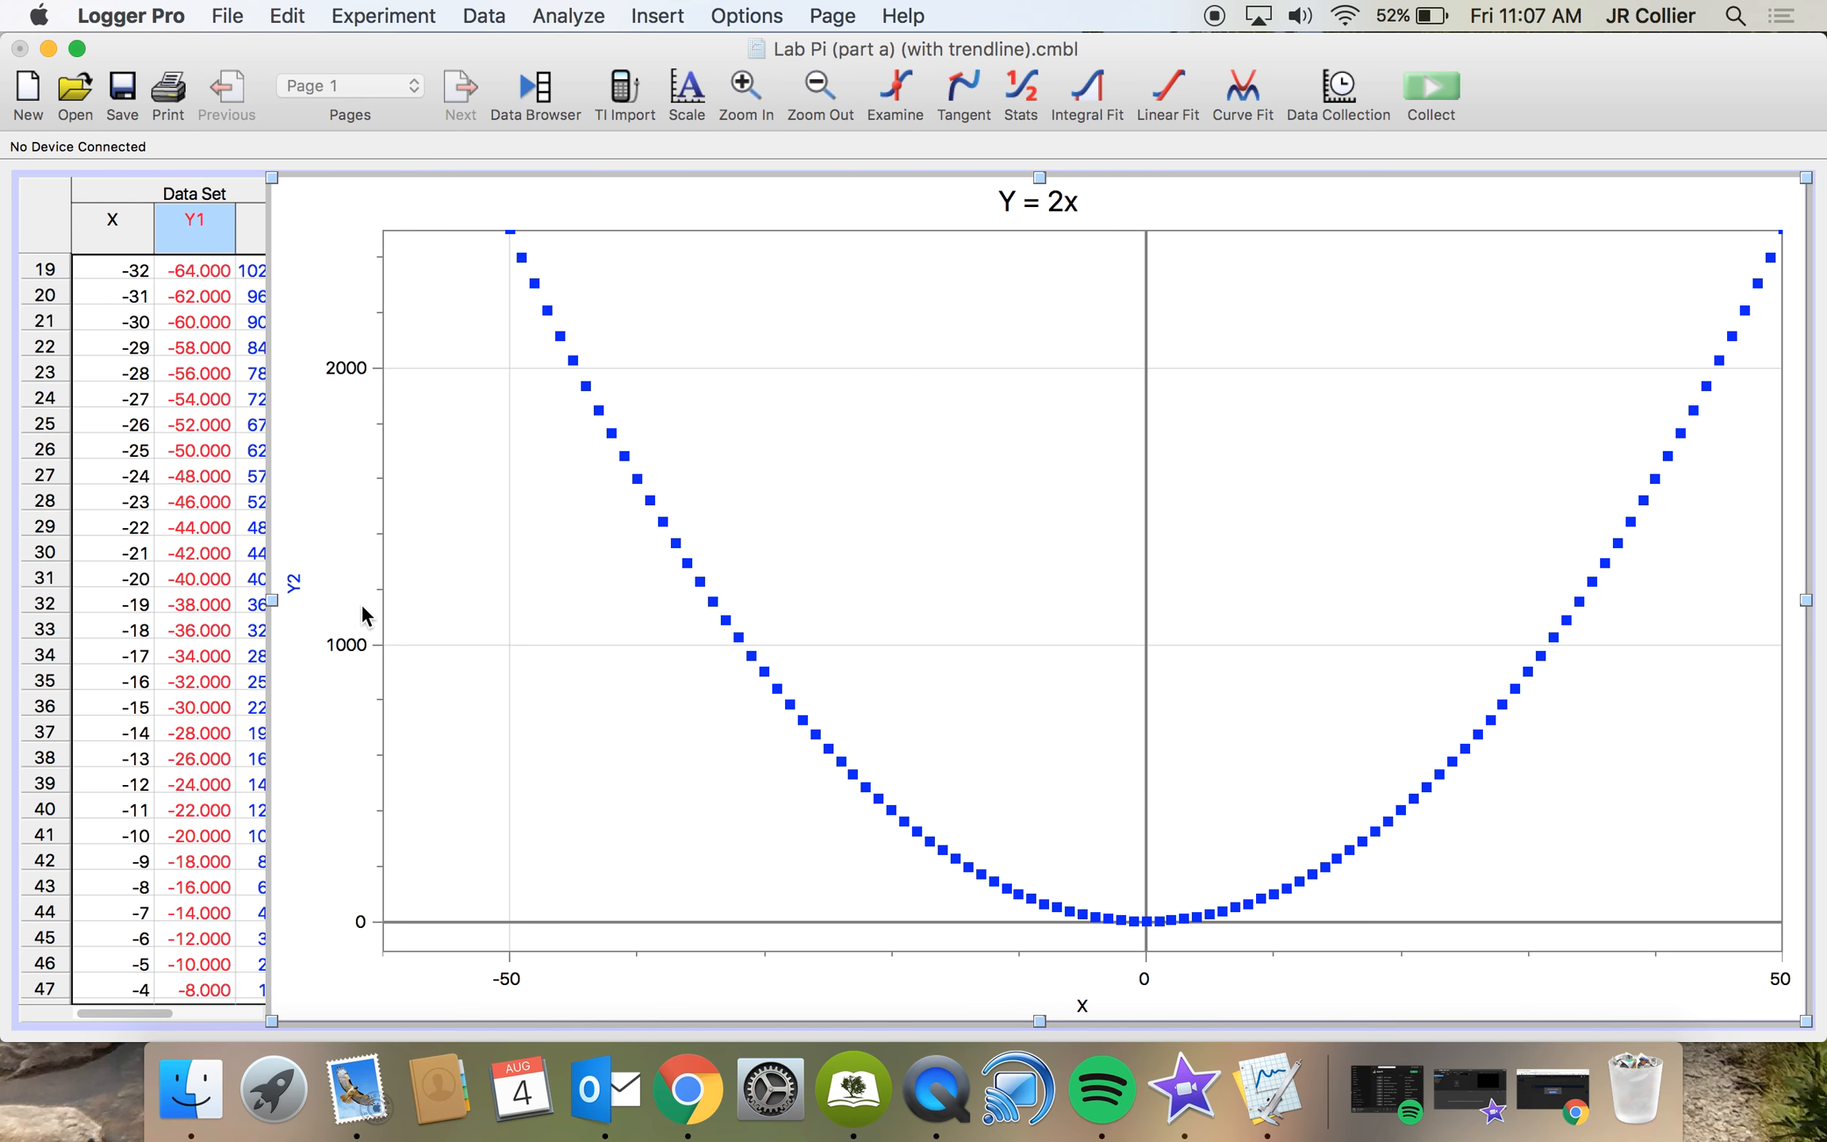
- Add the Y1 column to the graph's vertical axis so it is plotted together with Y2
click(299, 588)
click(297, 582)
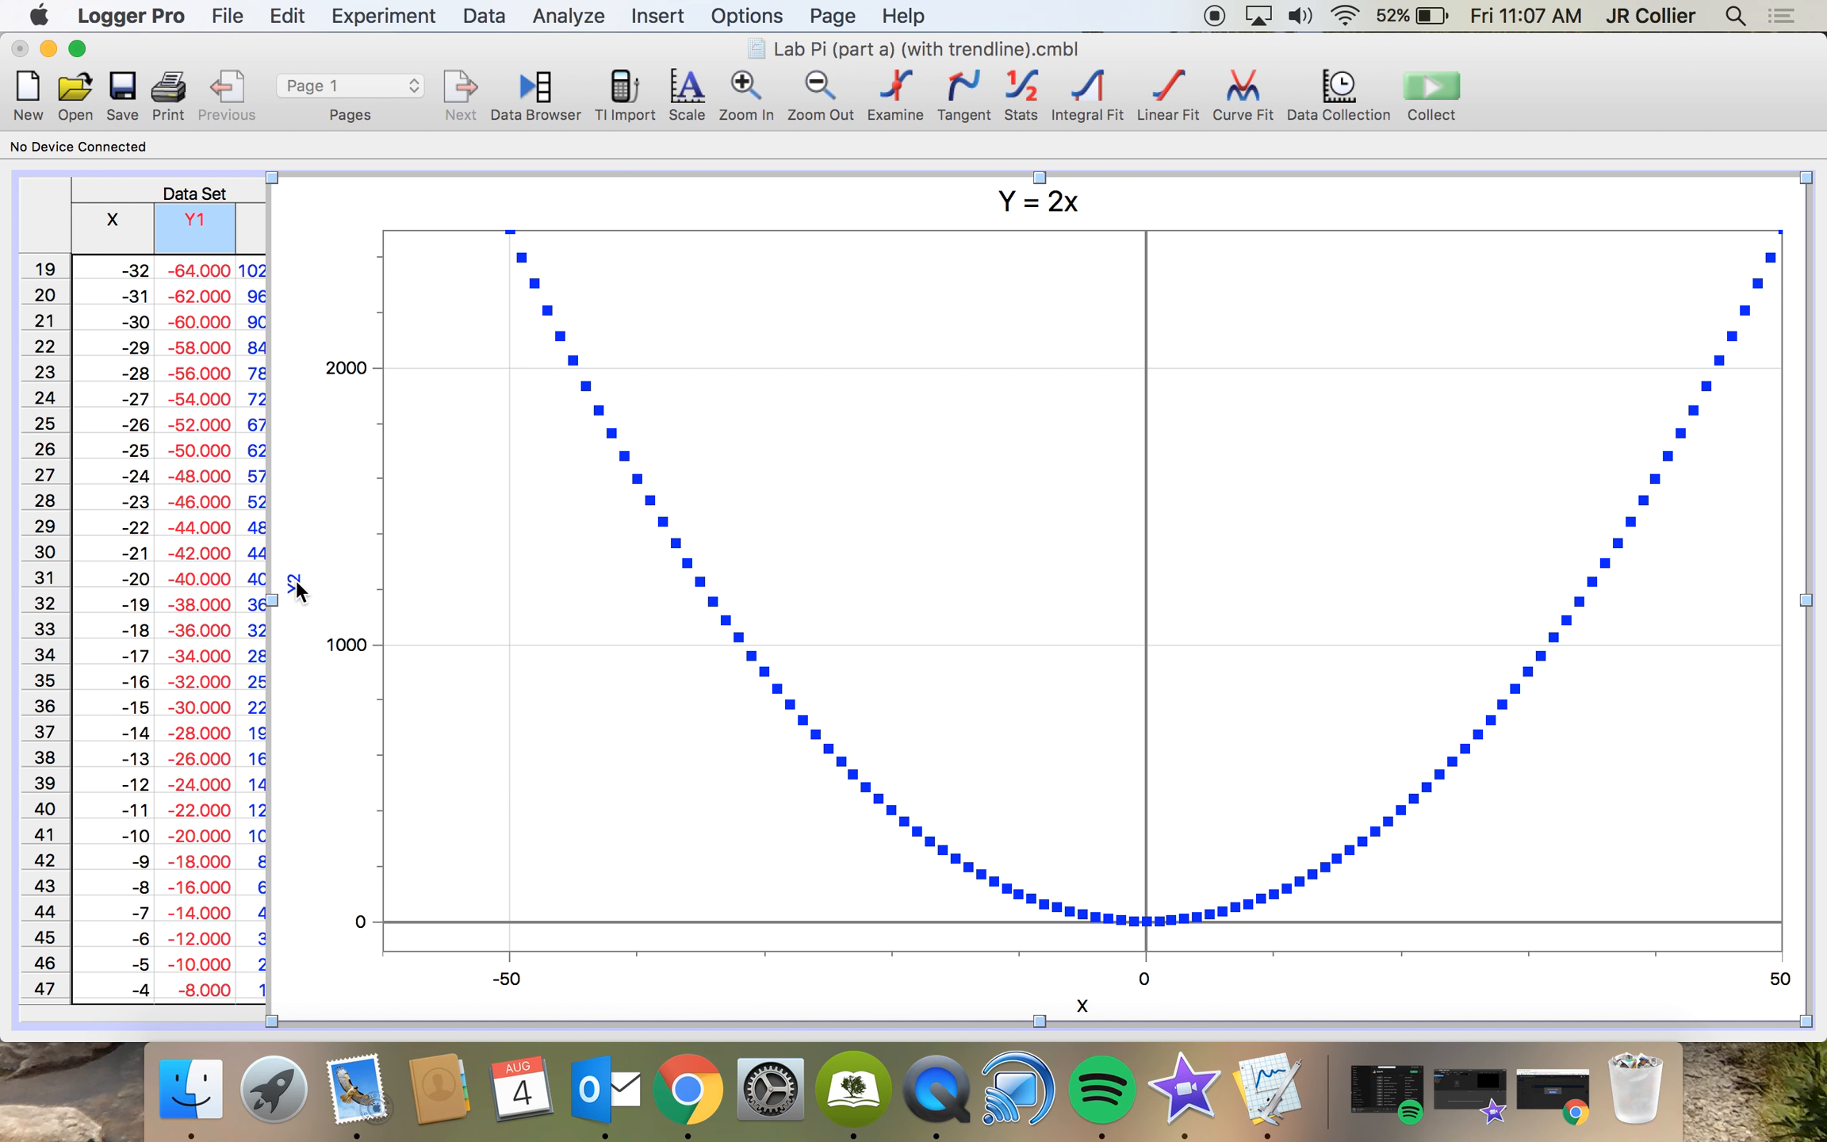
click(296, 587)
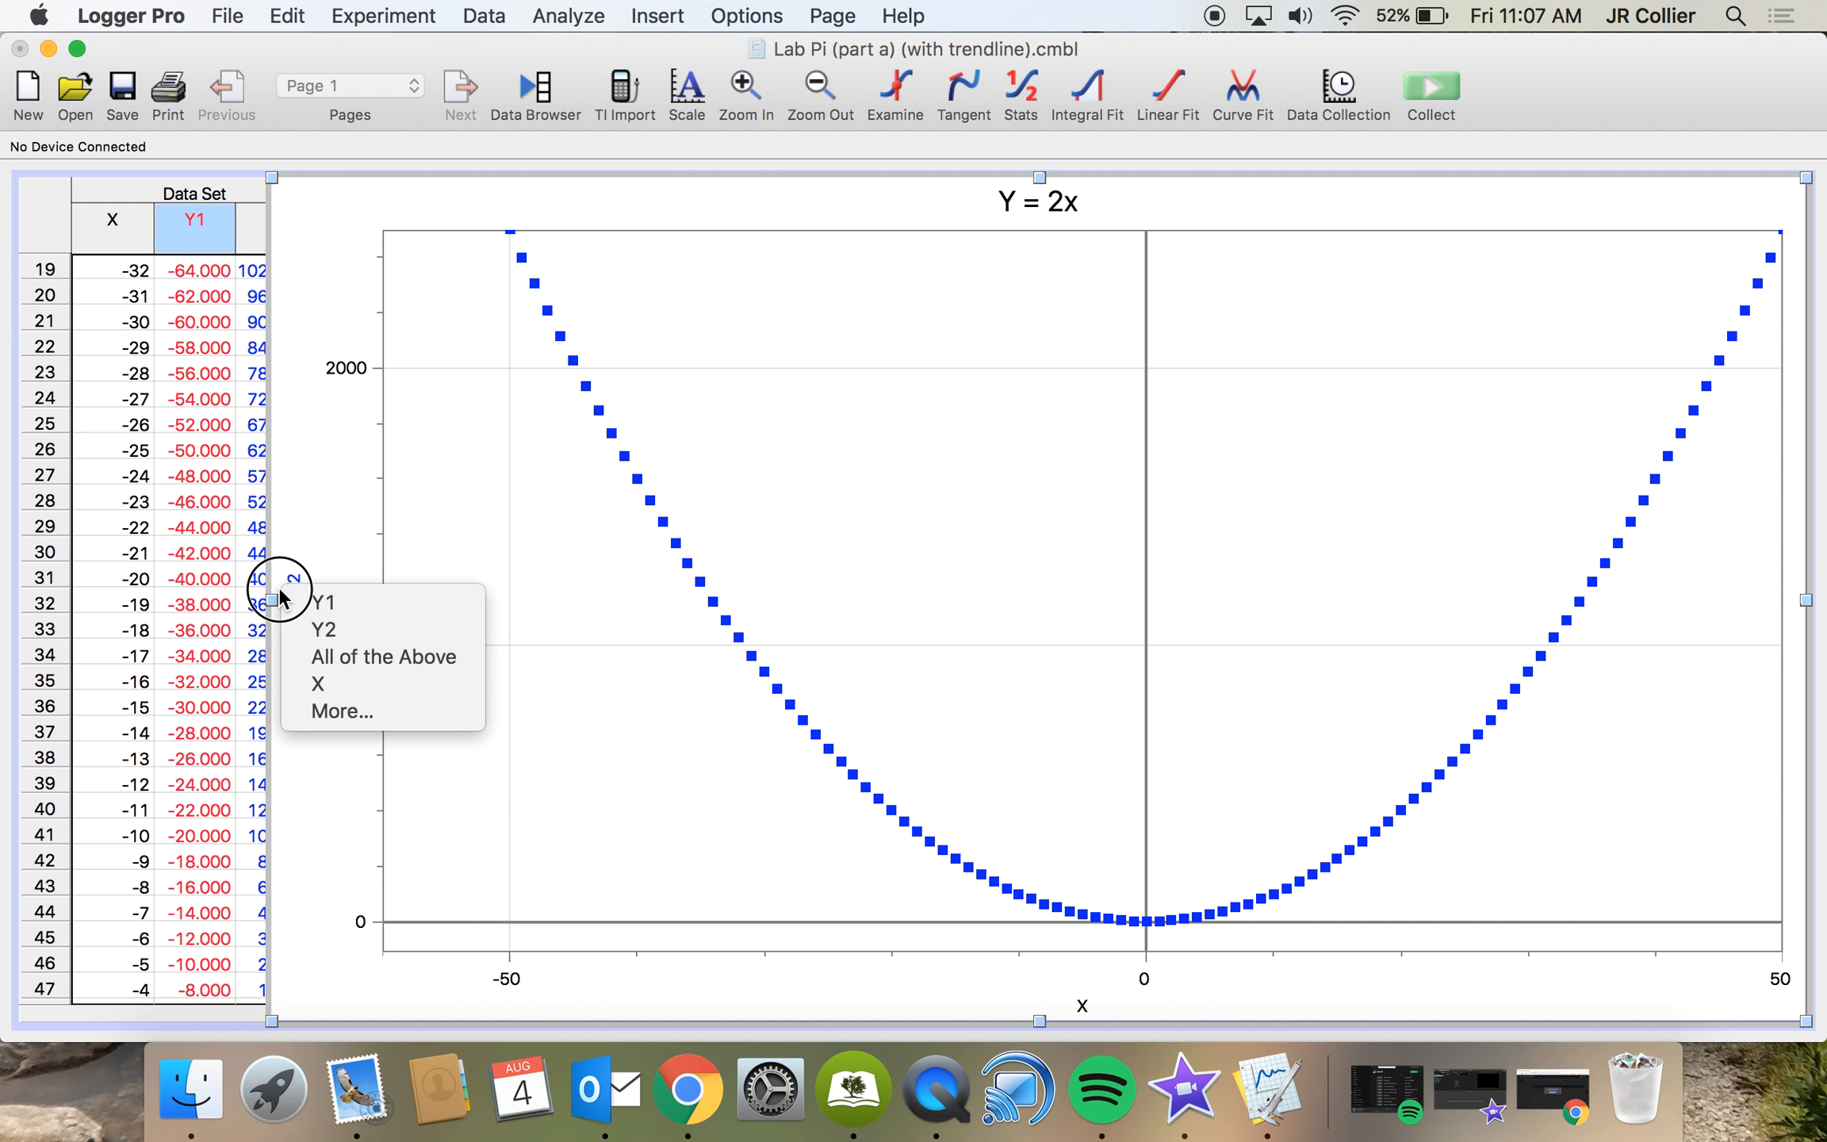
click(327, 711)
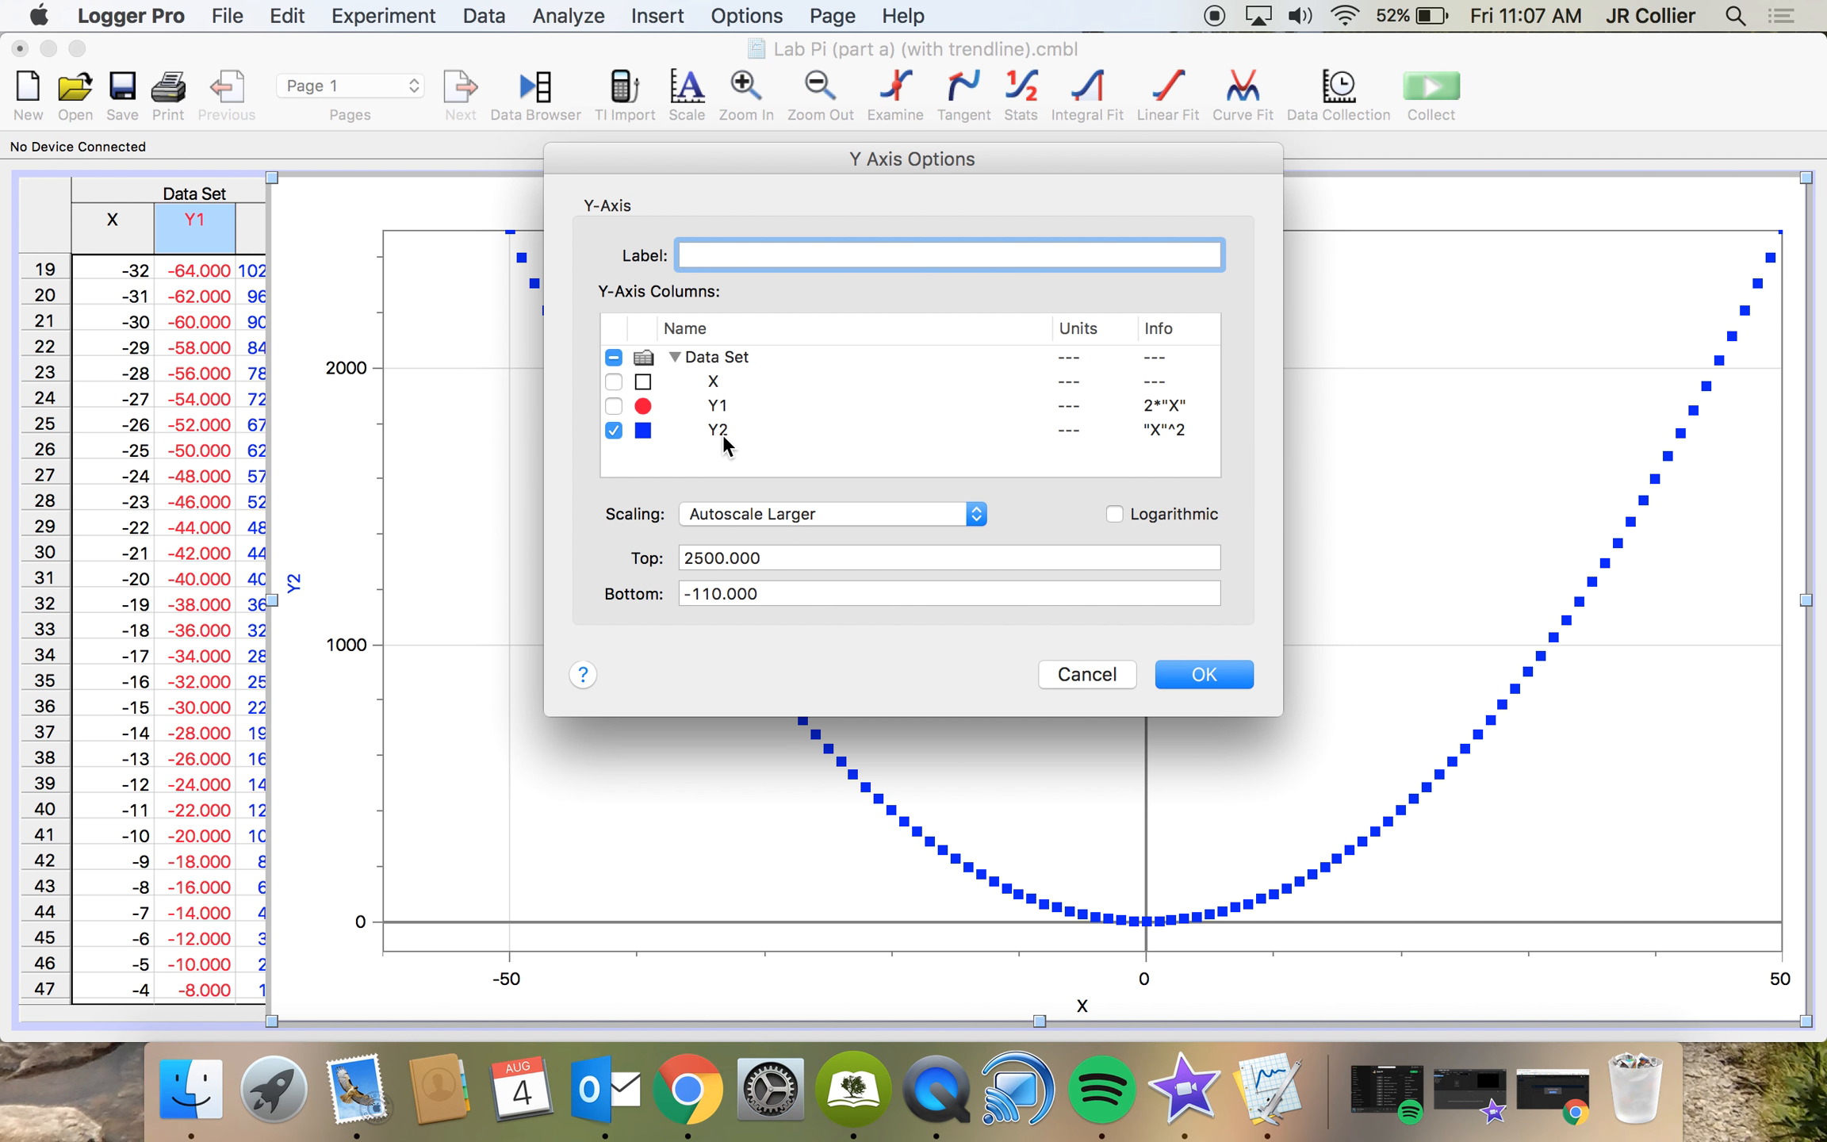
click(614, 406)
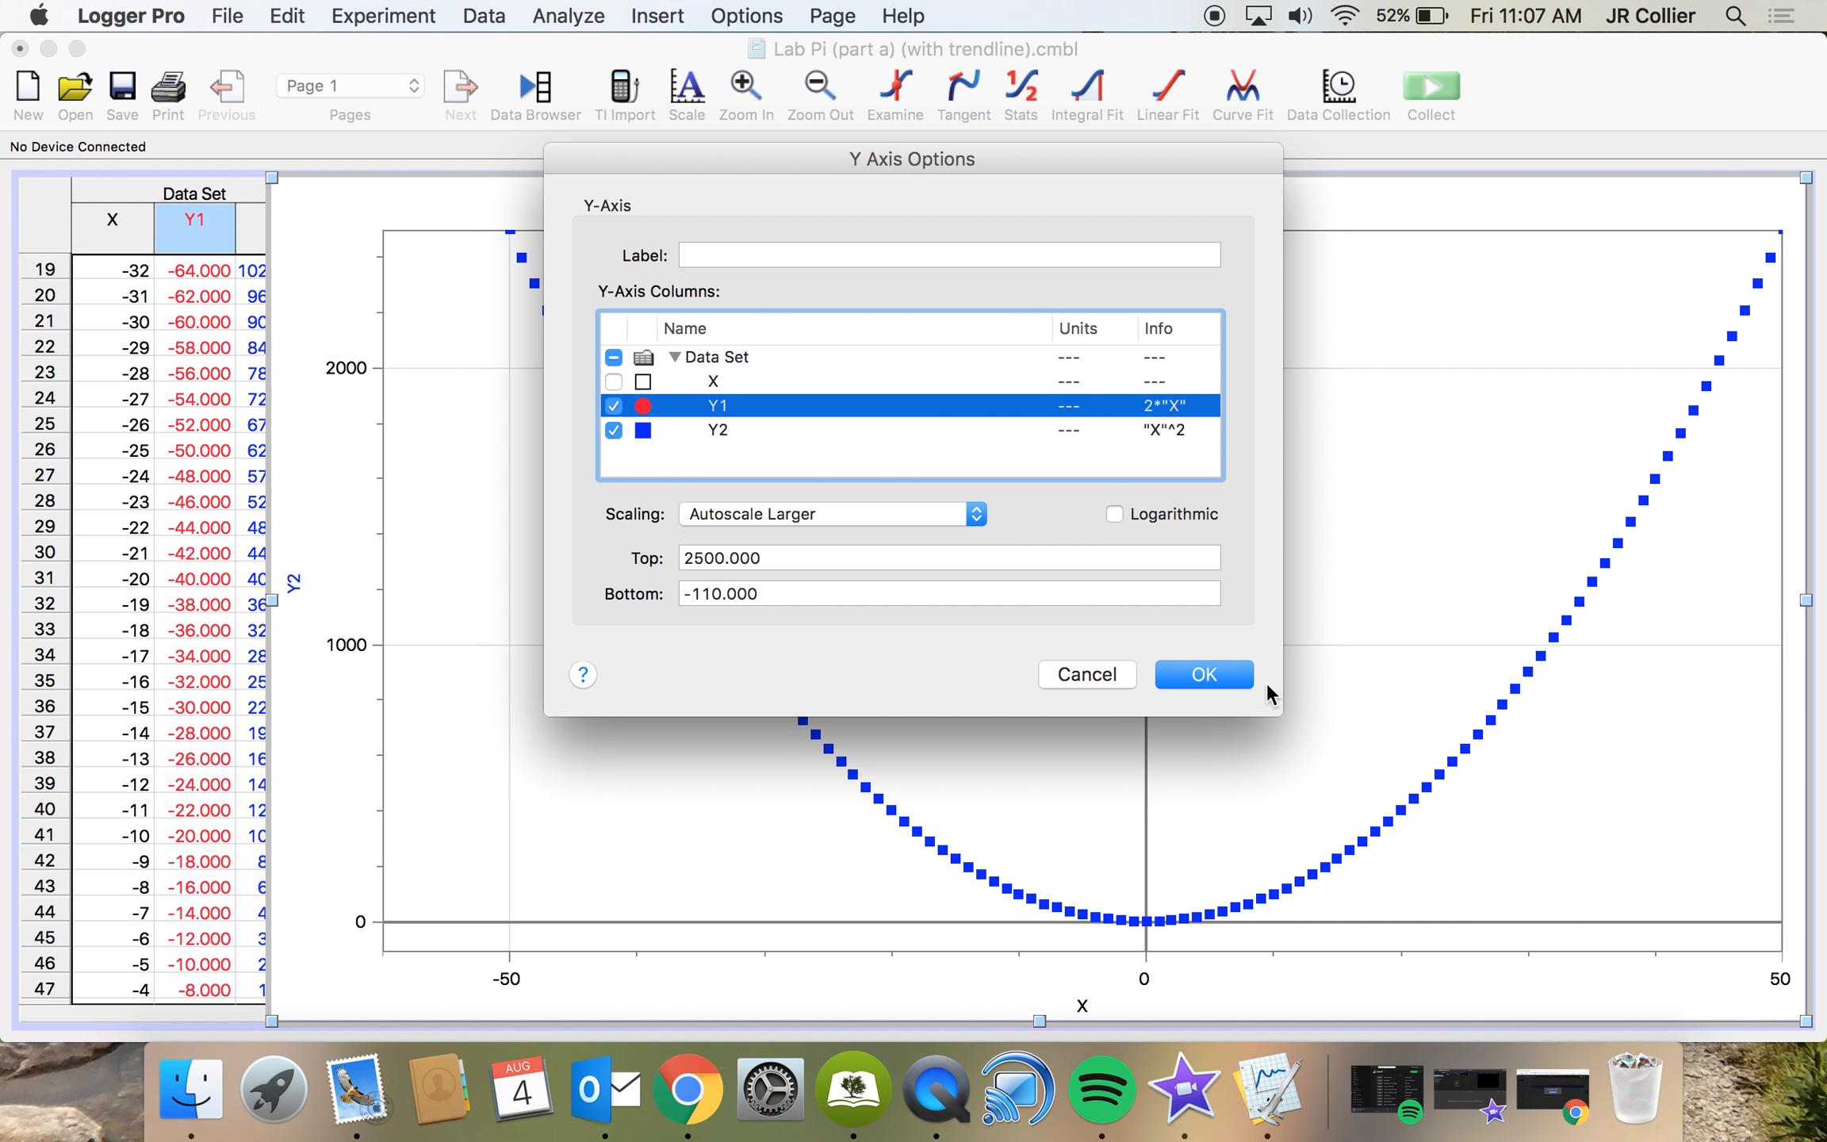
click(1215, 674)
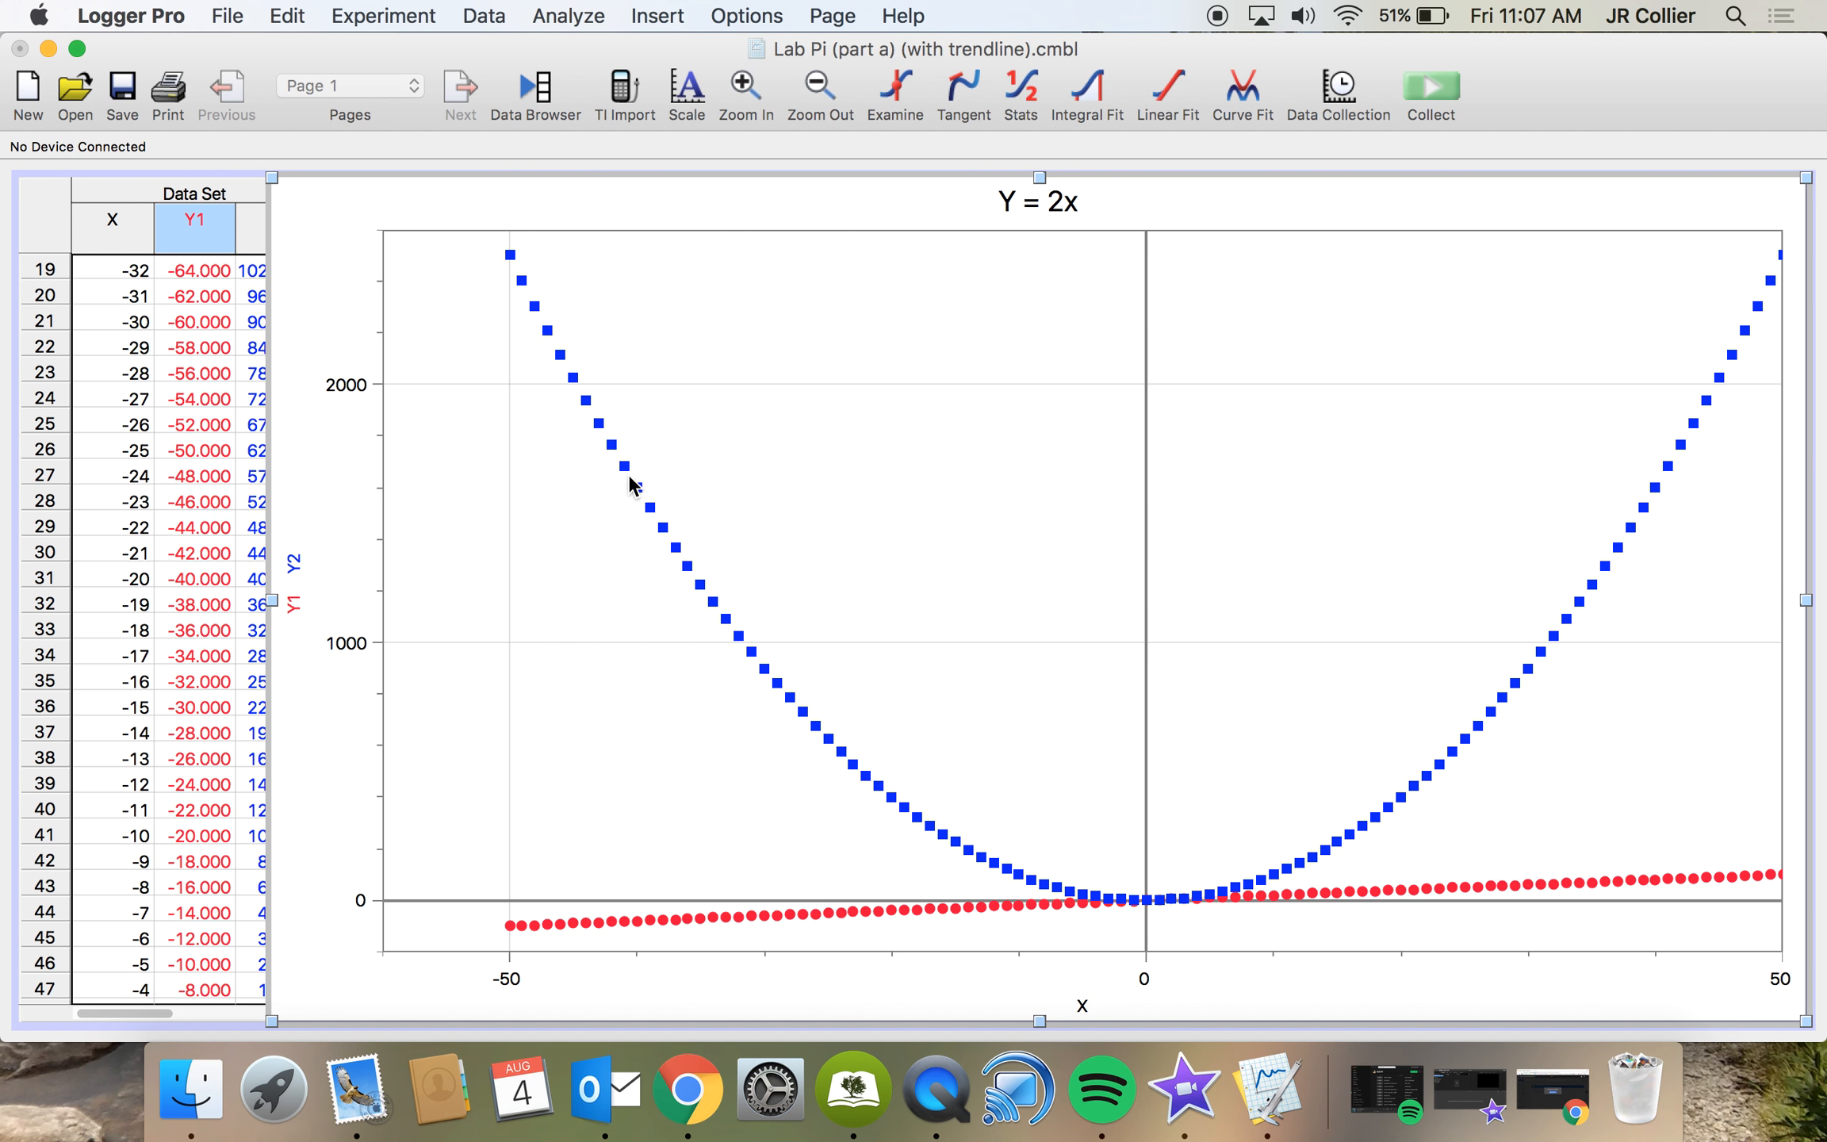
- Remove Y1 from the vertical axis columns, leaving only Y2 plotted
click(292, 611)
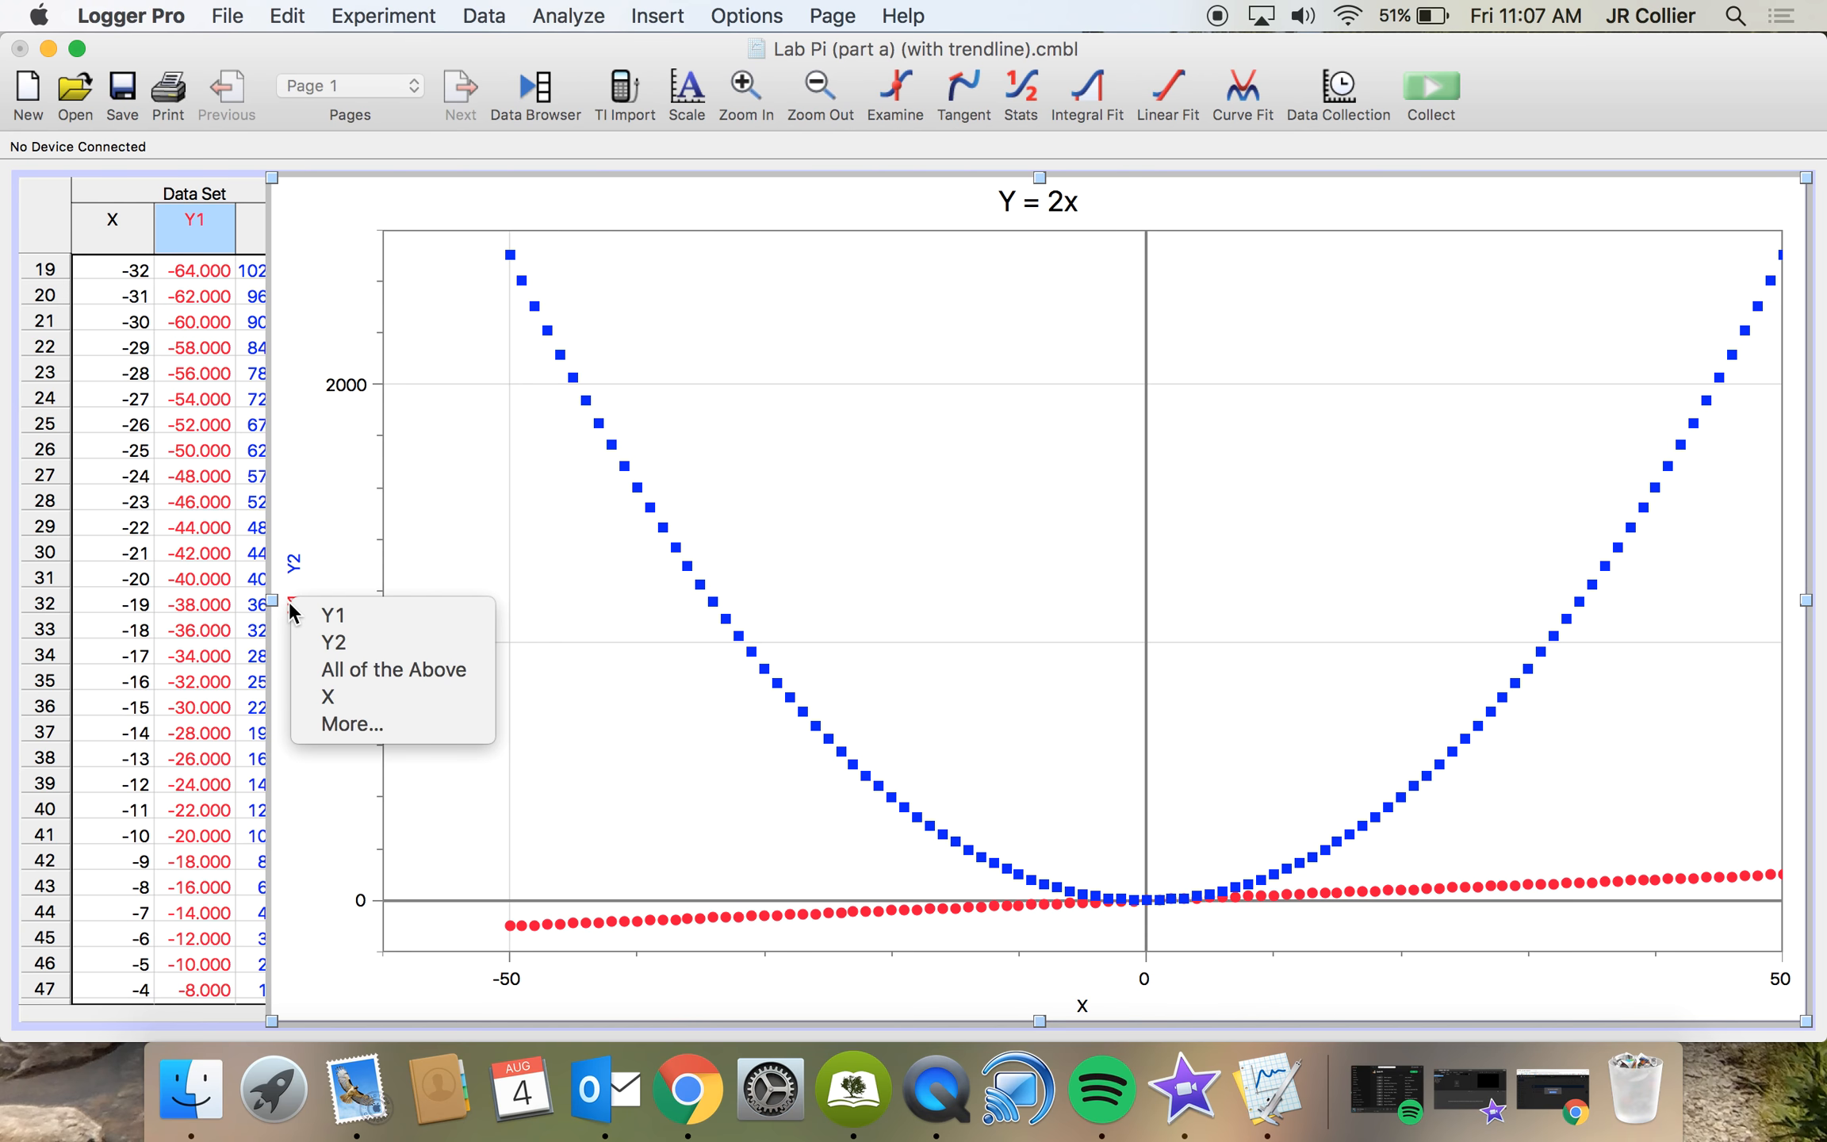
click(359, 726)
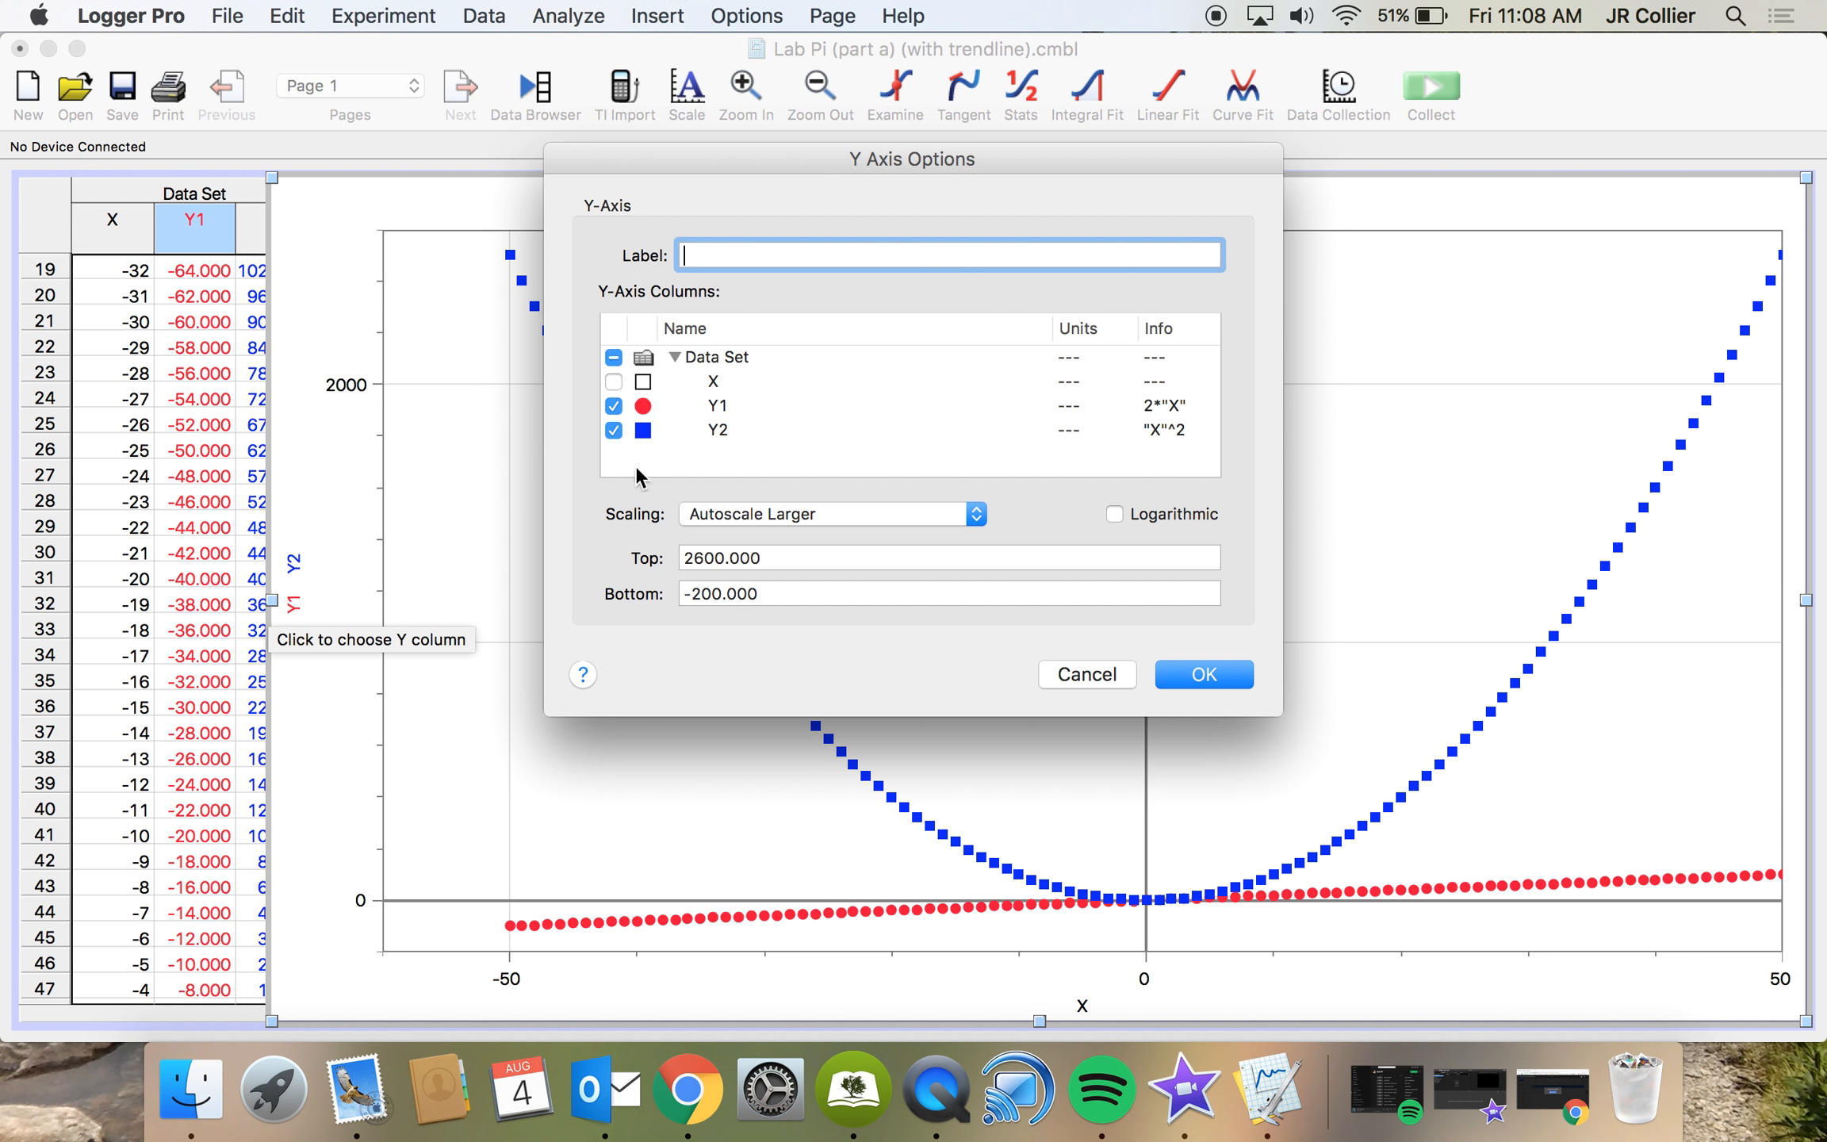
click(614, 406)
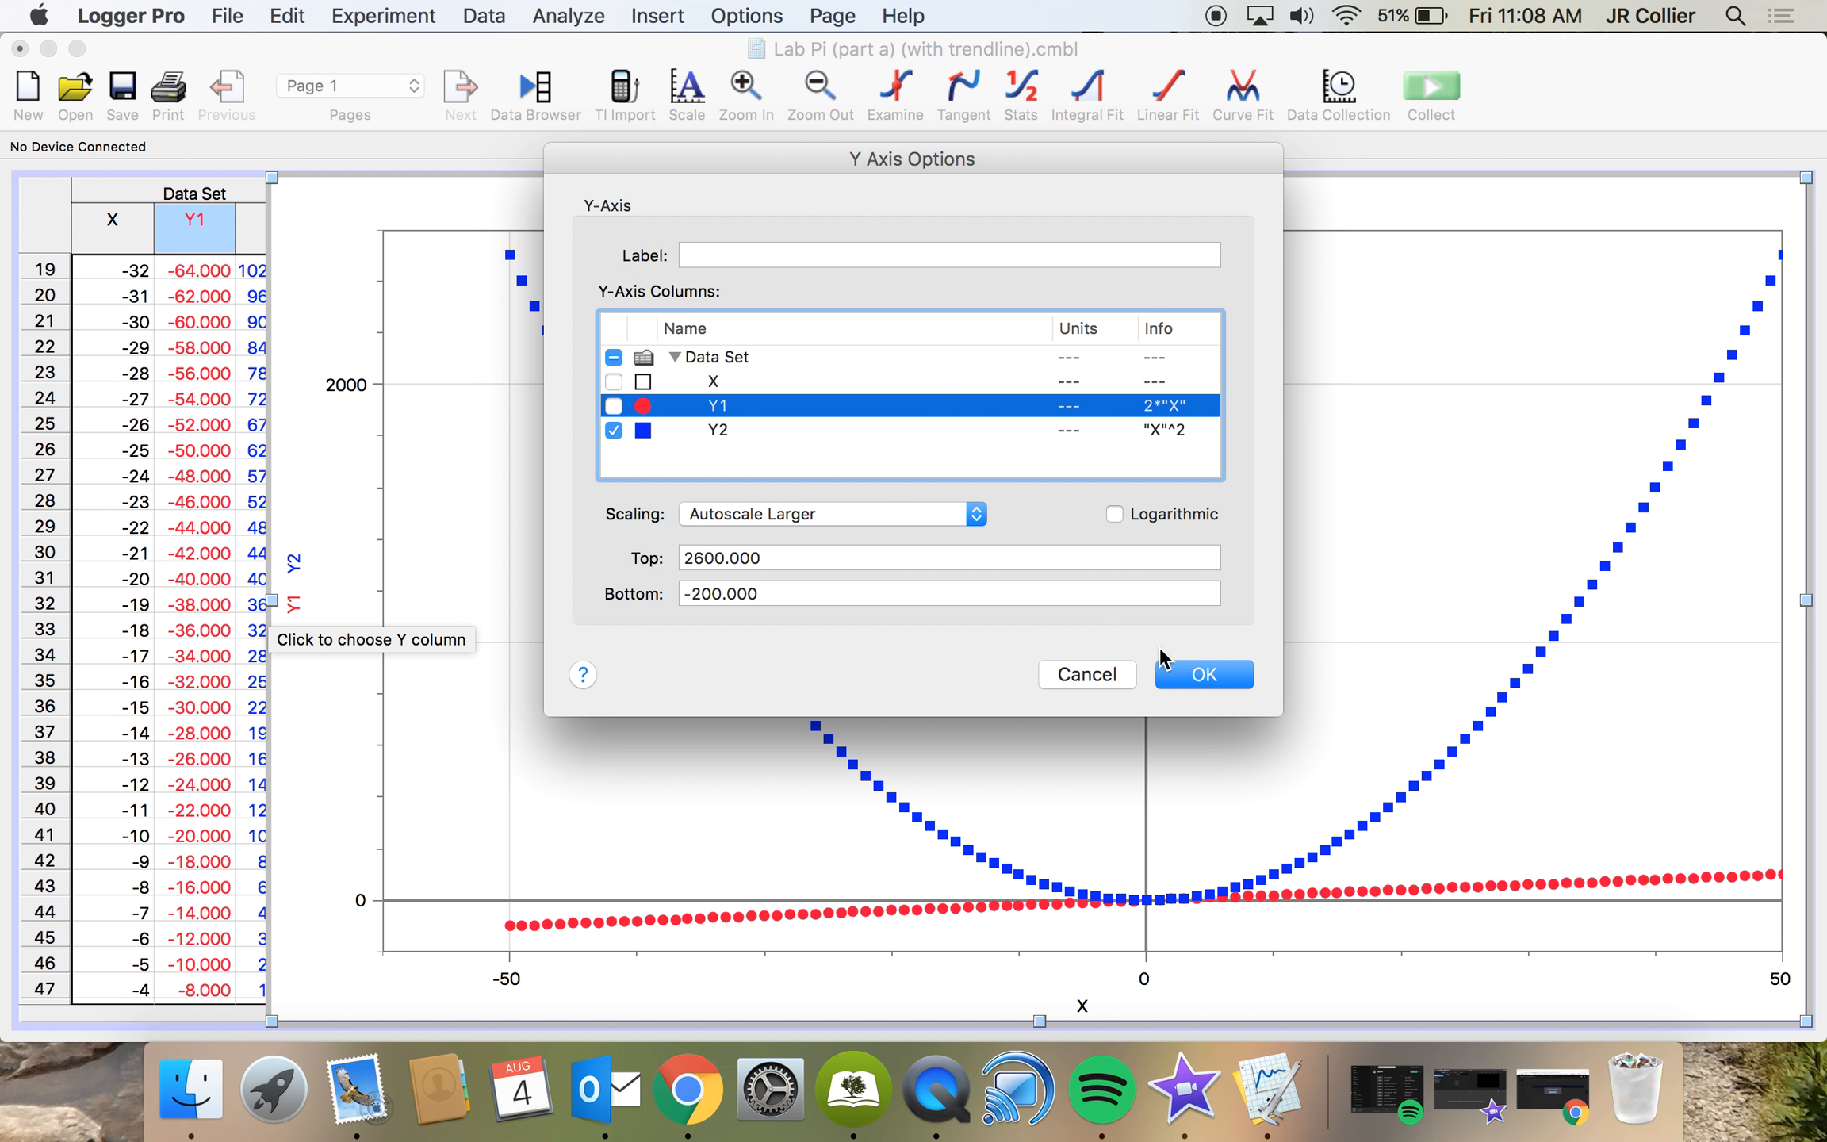
click(1200, 674)
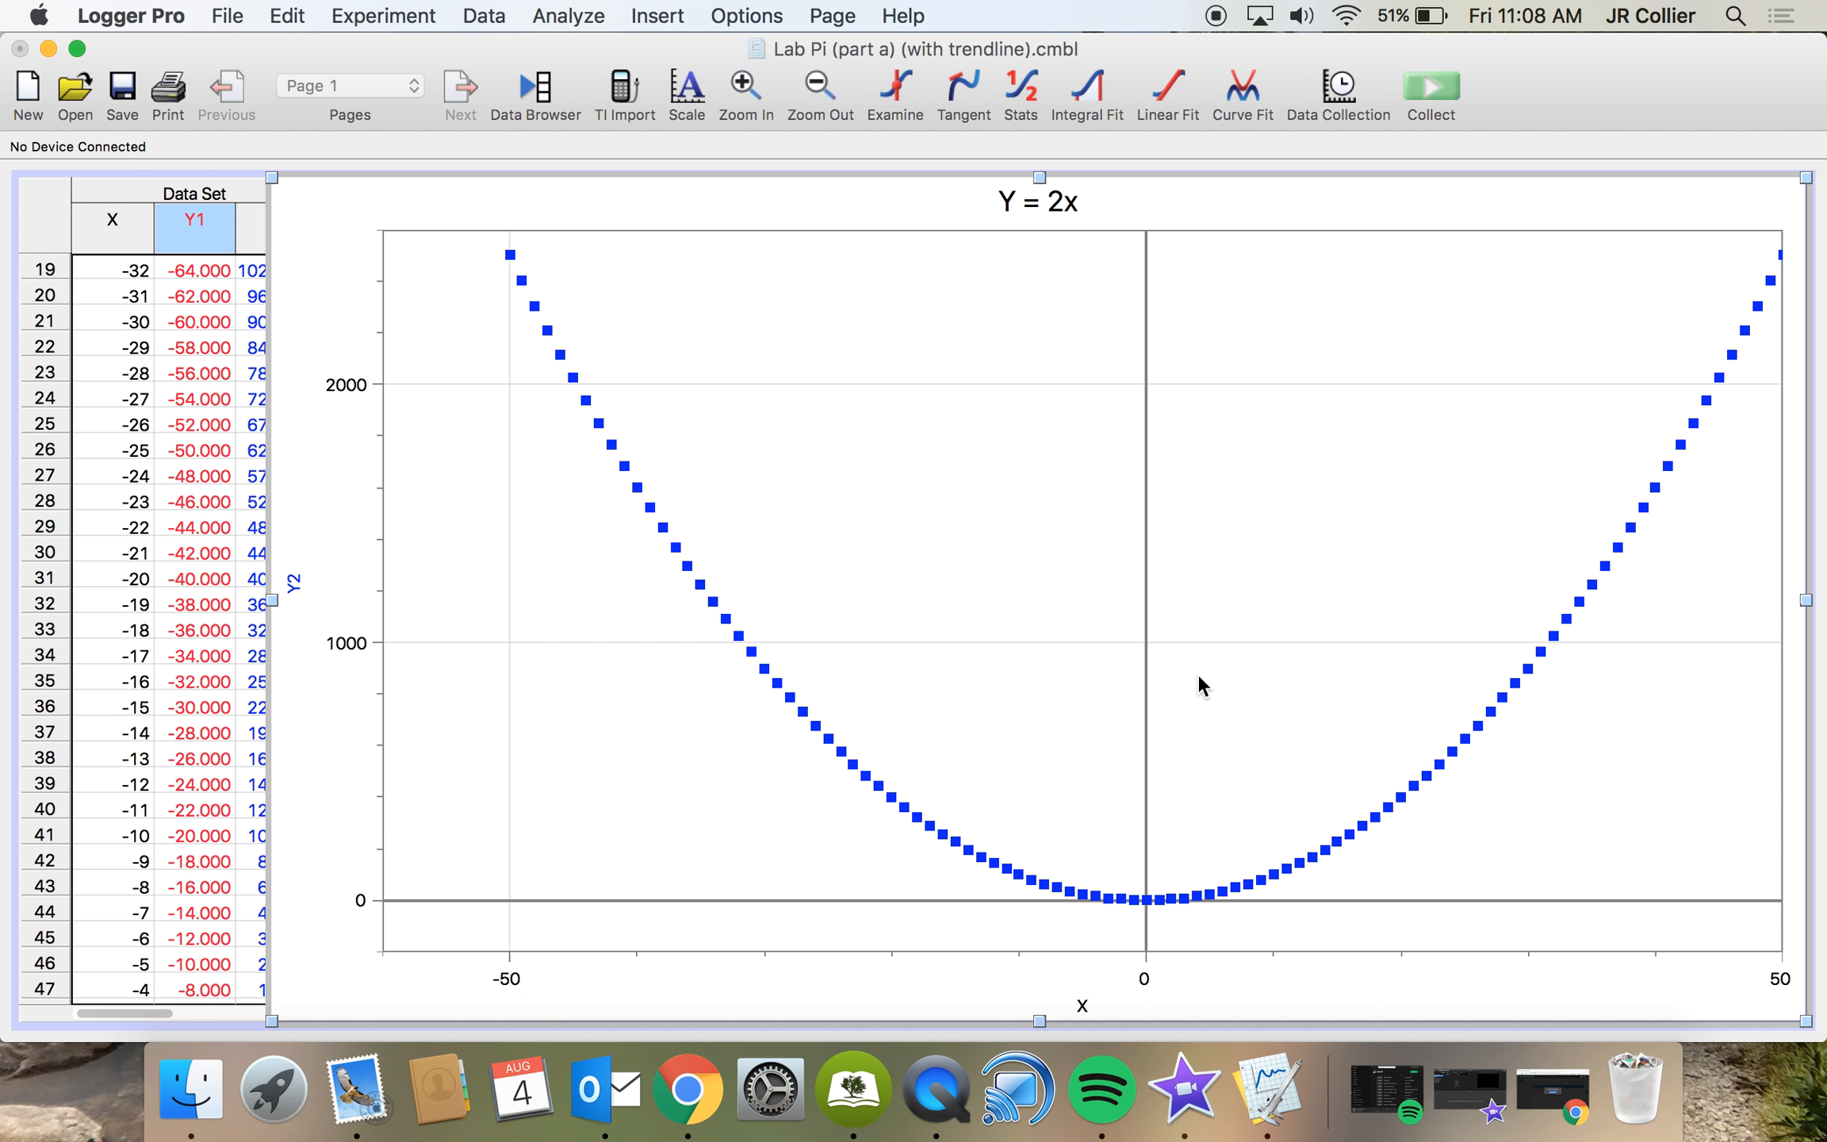
- Shrink the Y2 graph to clear room on the page, and insert a second graph enlarged from its default size
drag(273, 173, 737, 306)
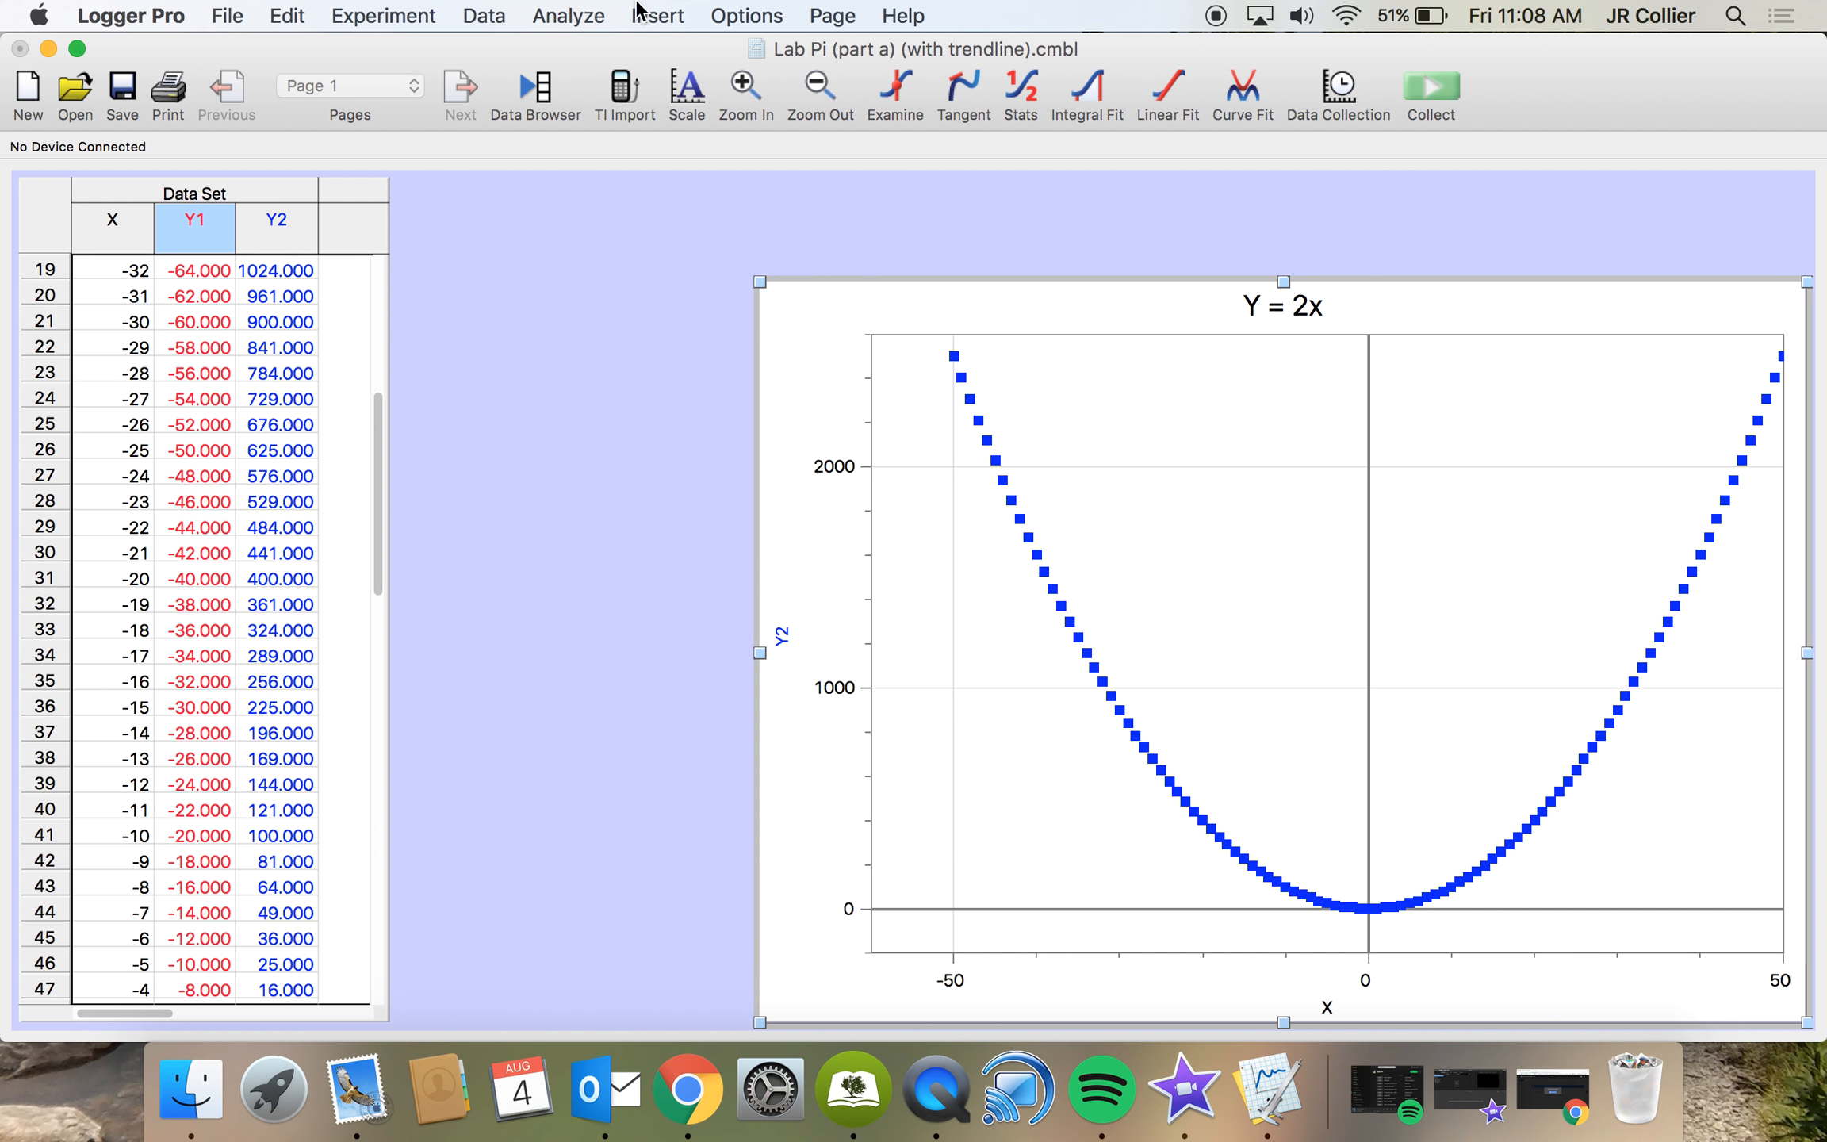
click(656, 15)
click(676, 48)
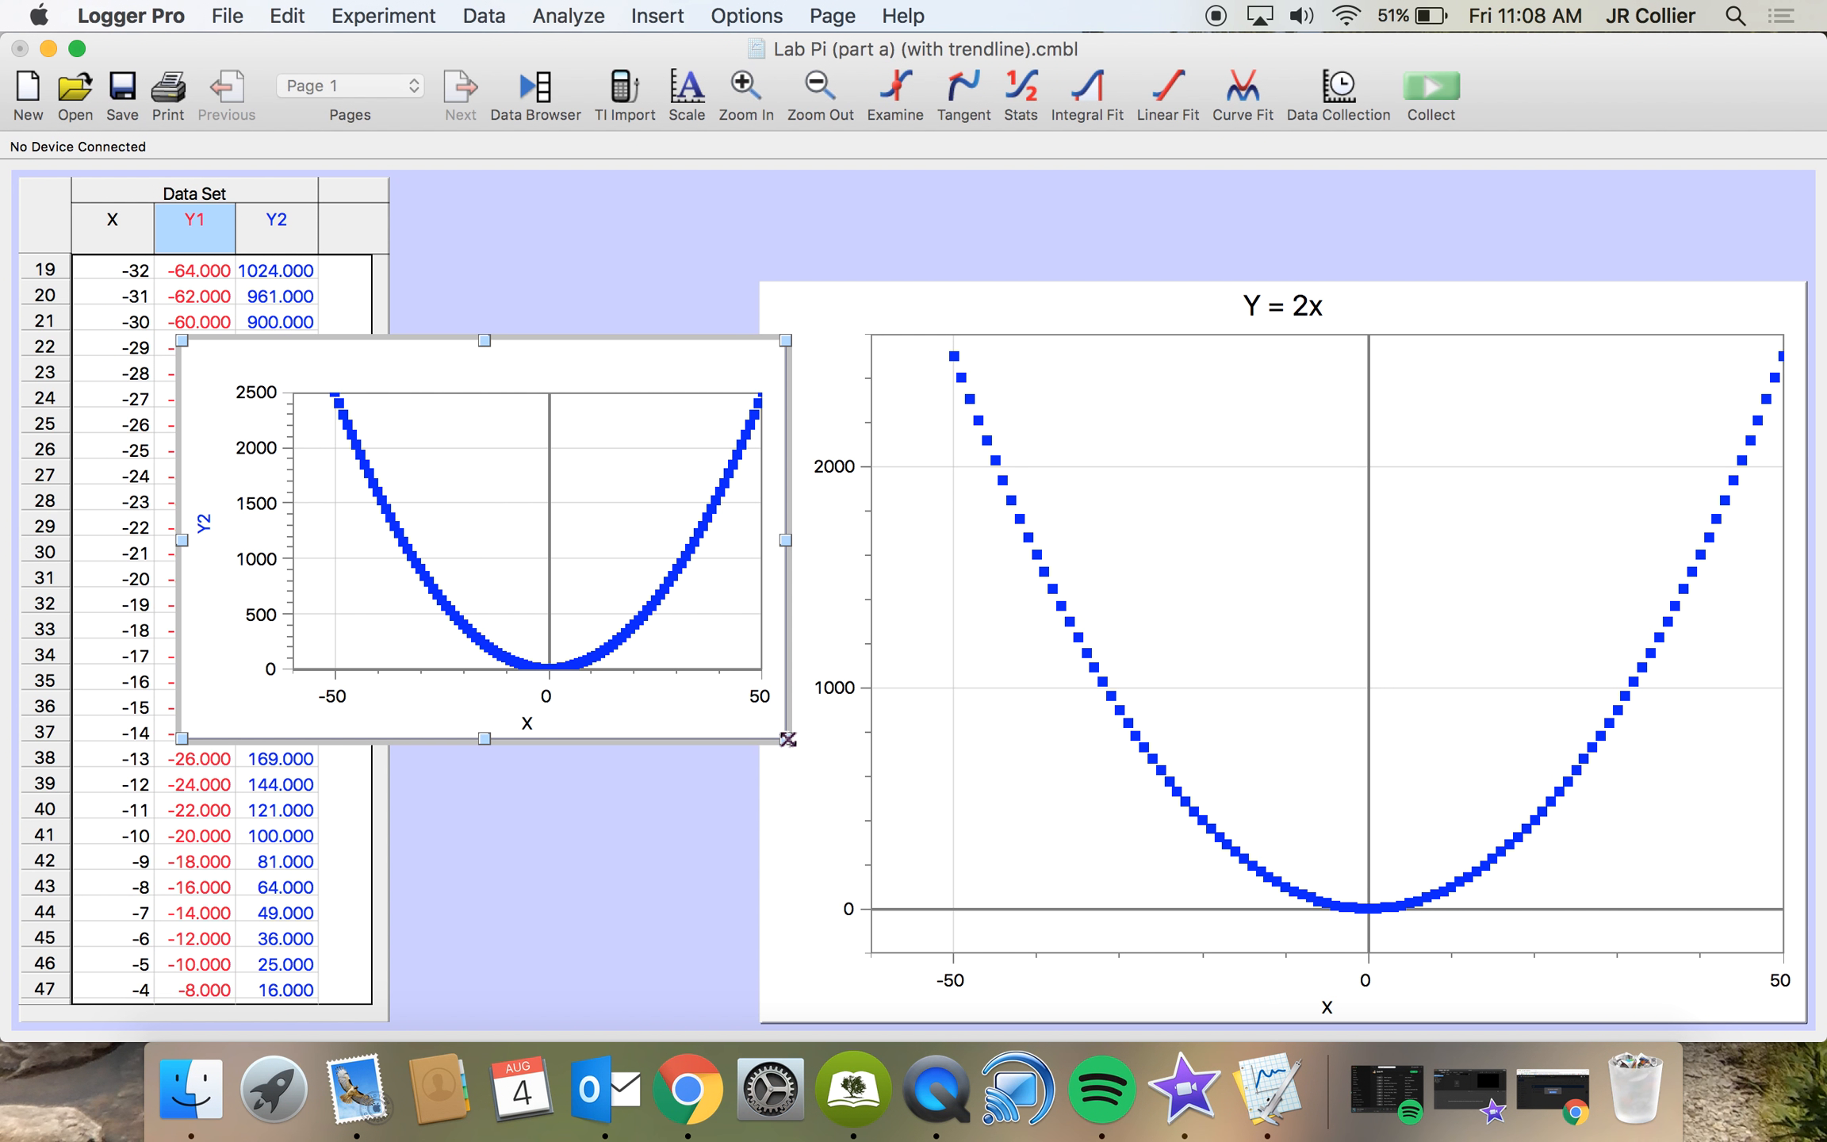
drag(788, 739, 927, 861)
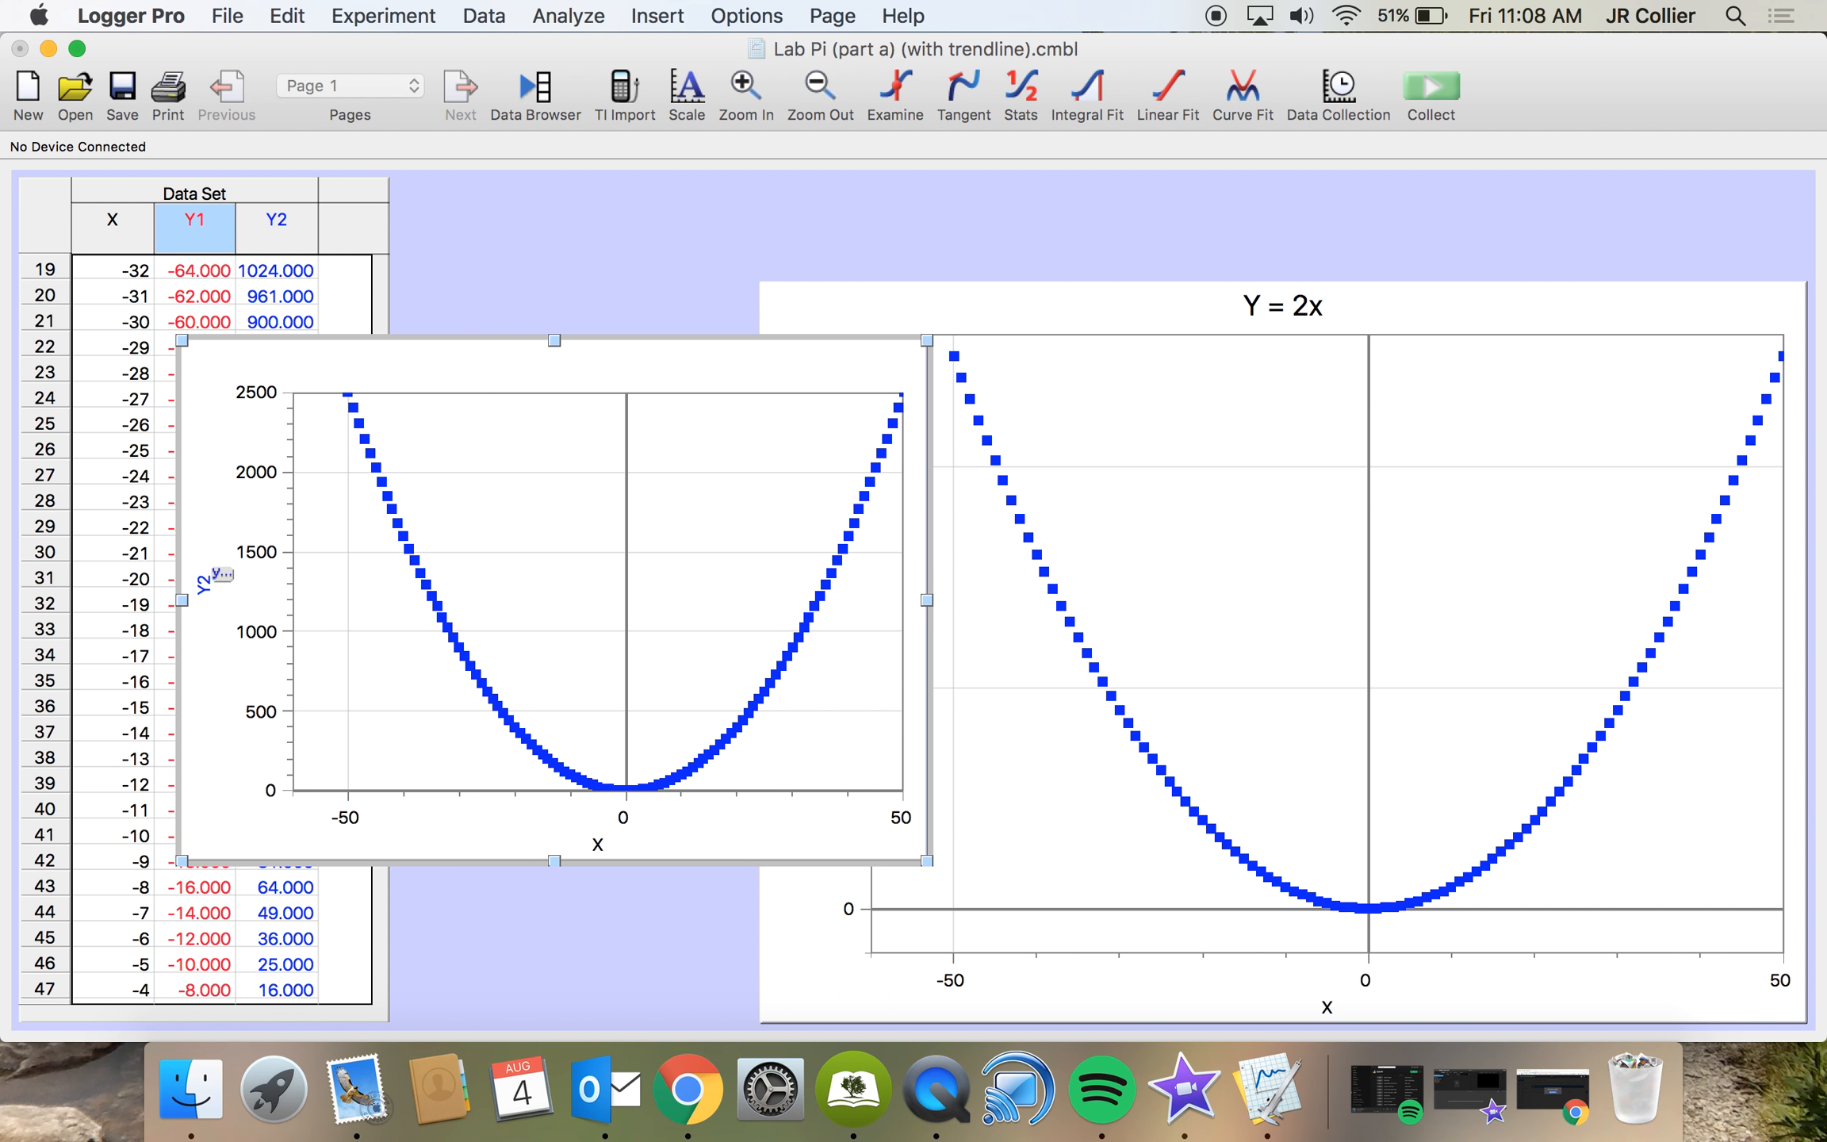
- Plot Y1 on the new graph's vertical axis and autoscale the graph to its data
click(200, 589)
click(208, 604)
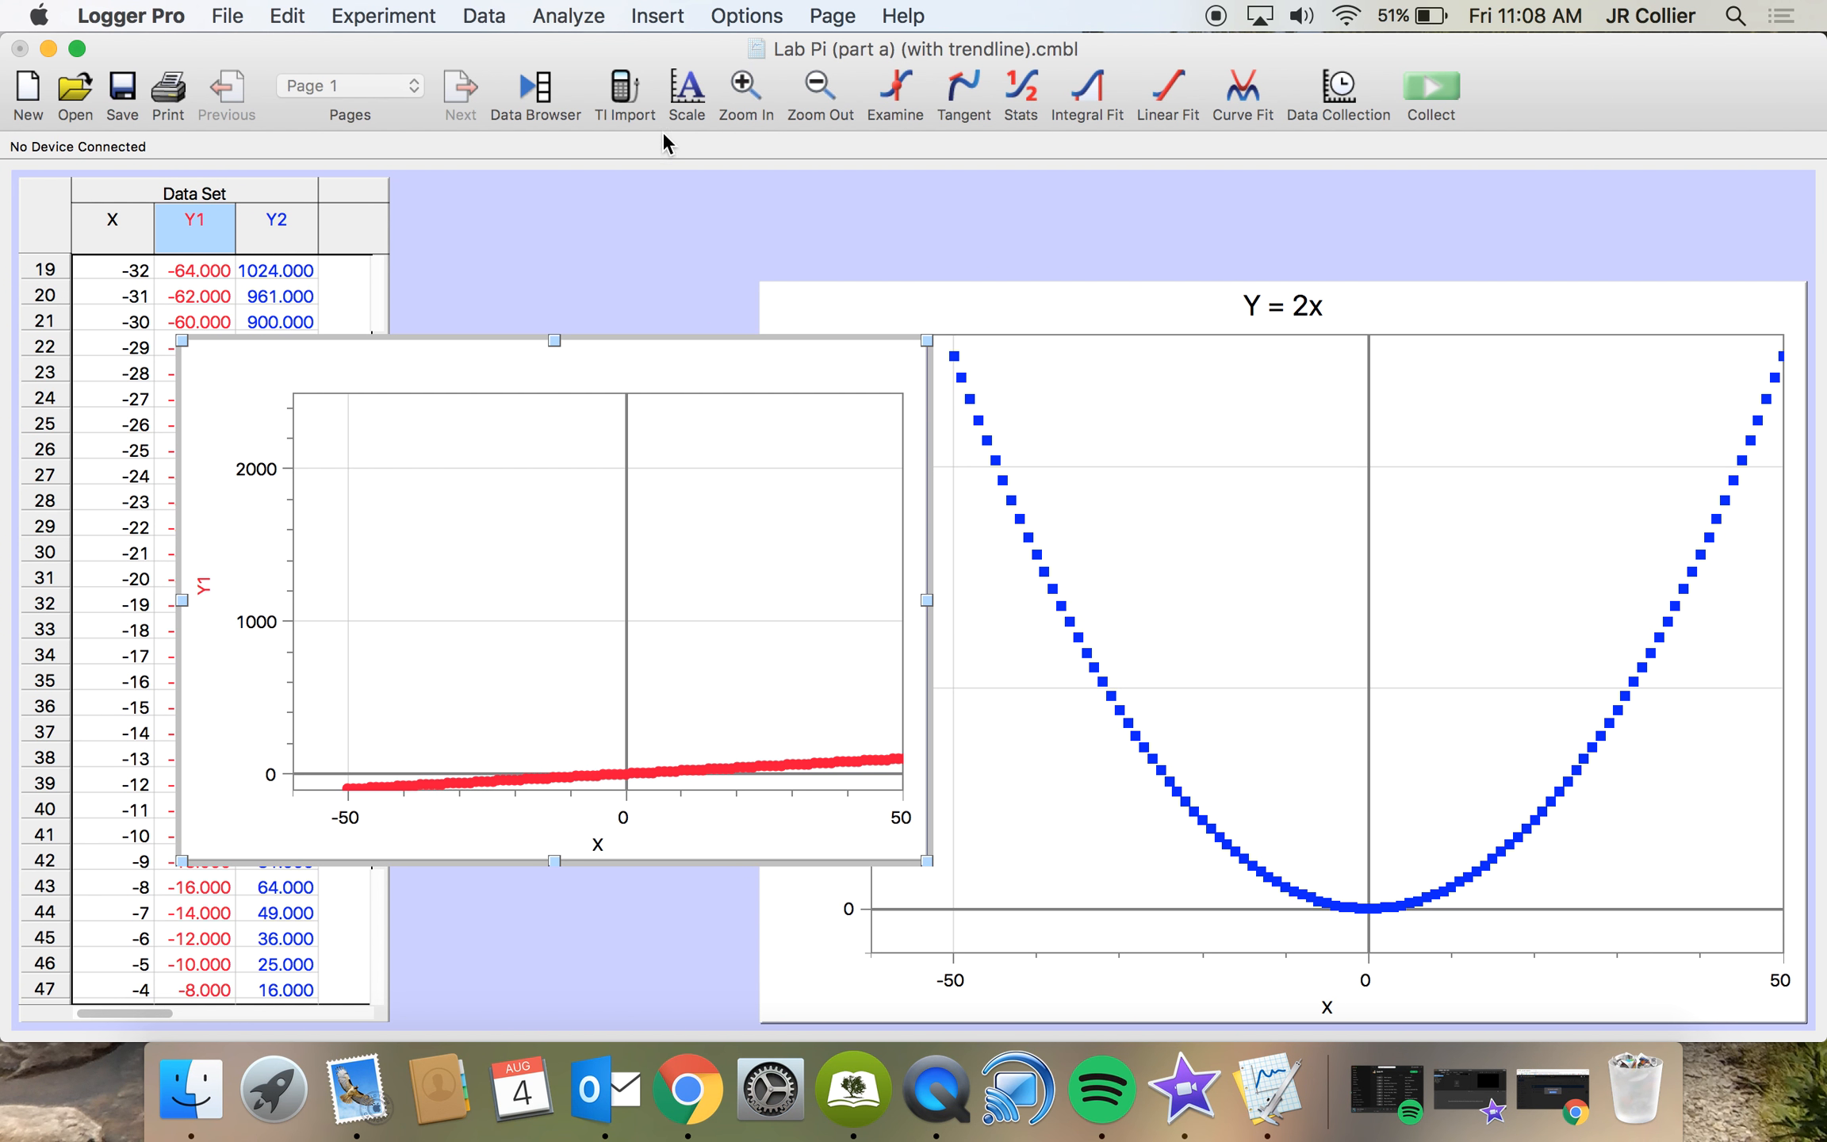
click(681, 88)
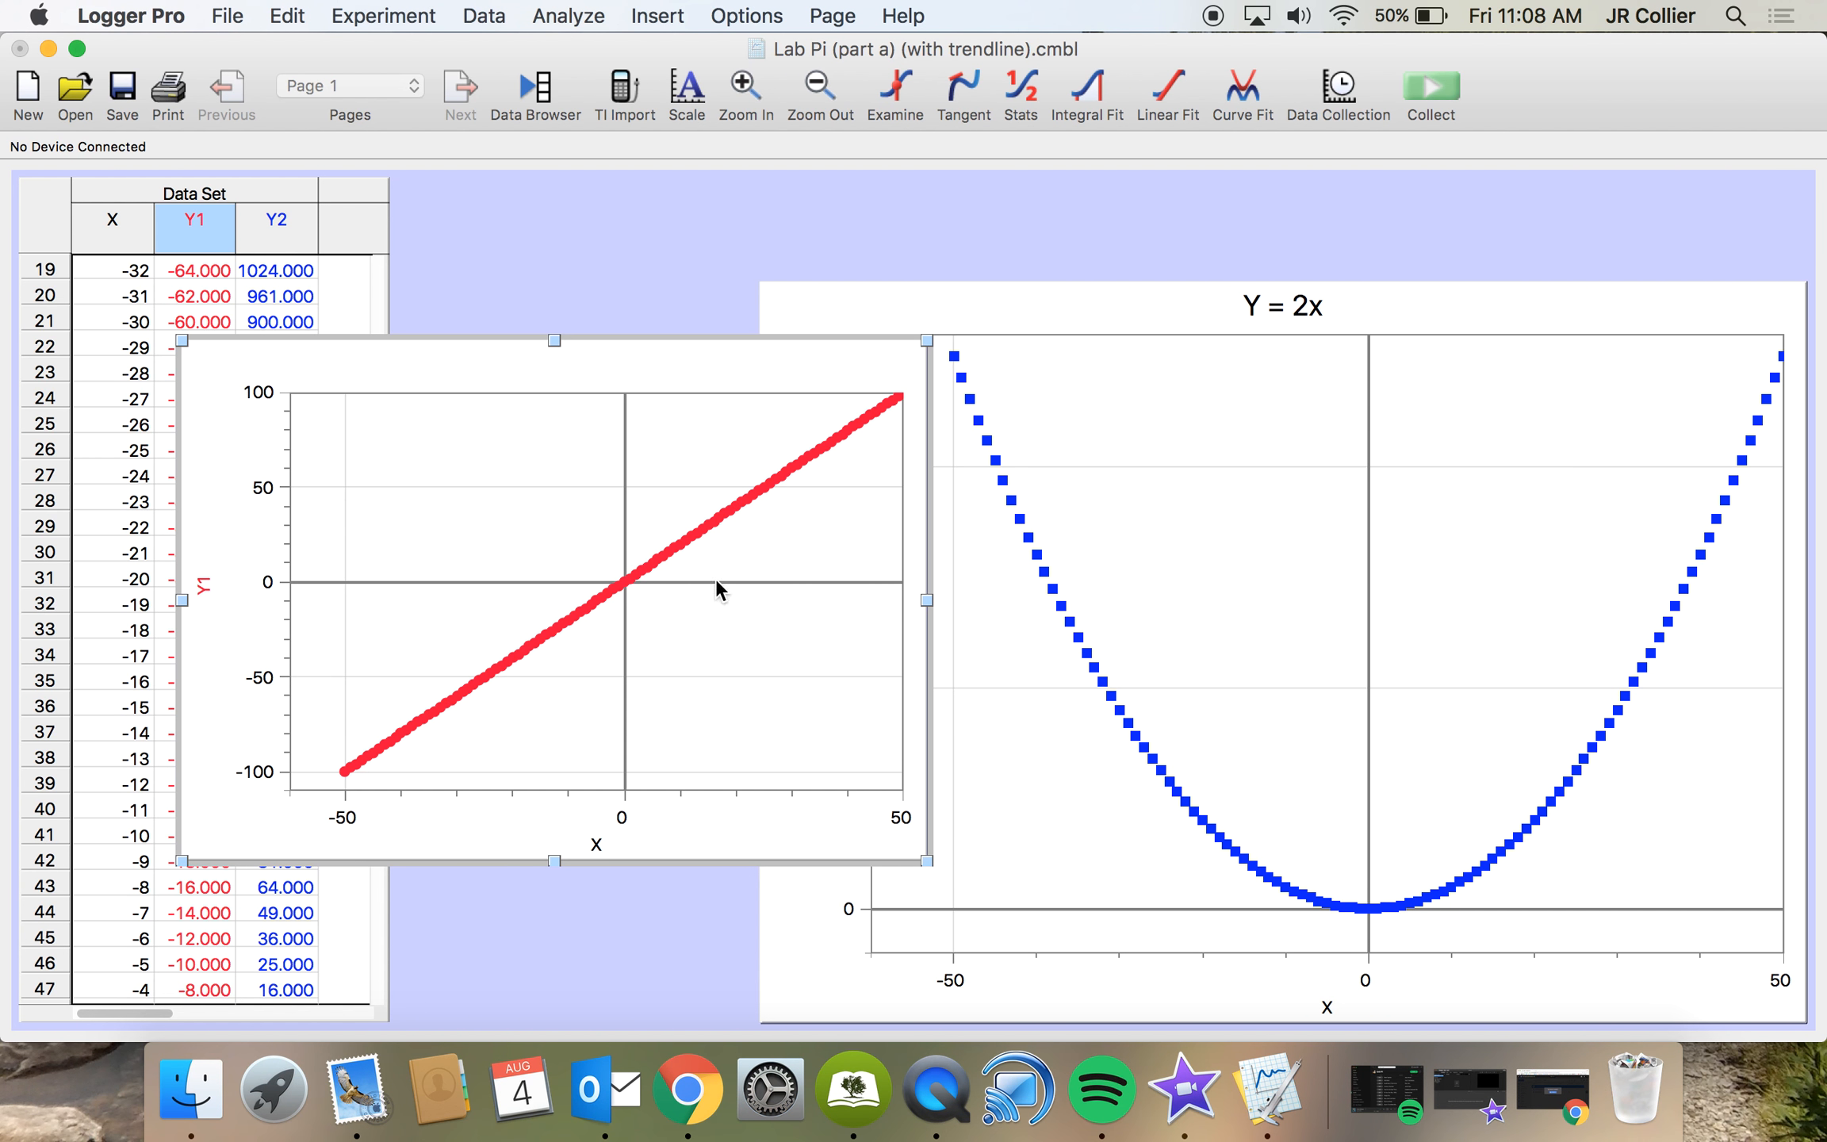
- Enlarge the Y1 graph and move it clear of the data table, with the Y2 graph brought in front
click(927, 861)
drag(926, 862, 1007, 935)
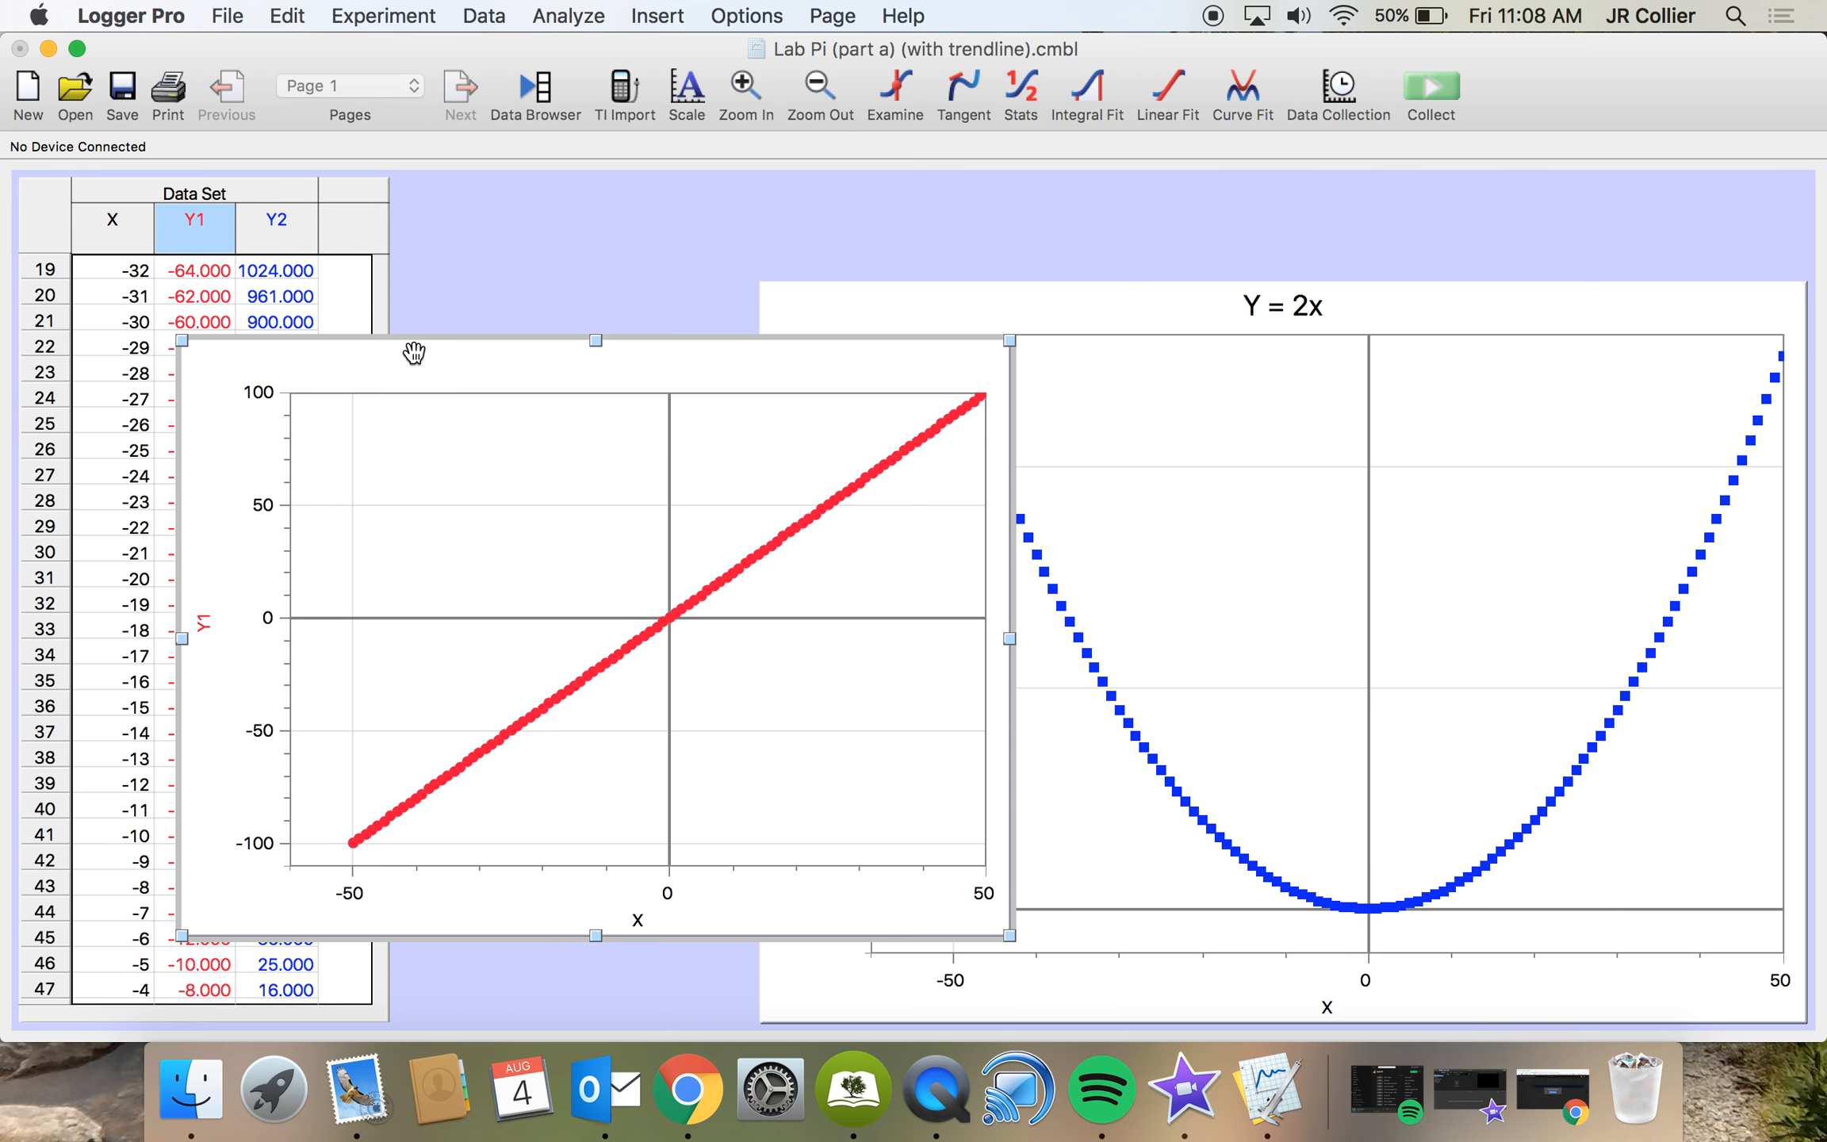
drag(404, 340, 752, 344)
click(976, 301)
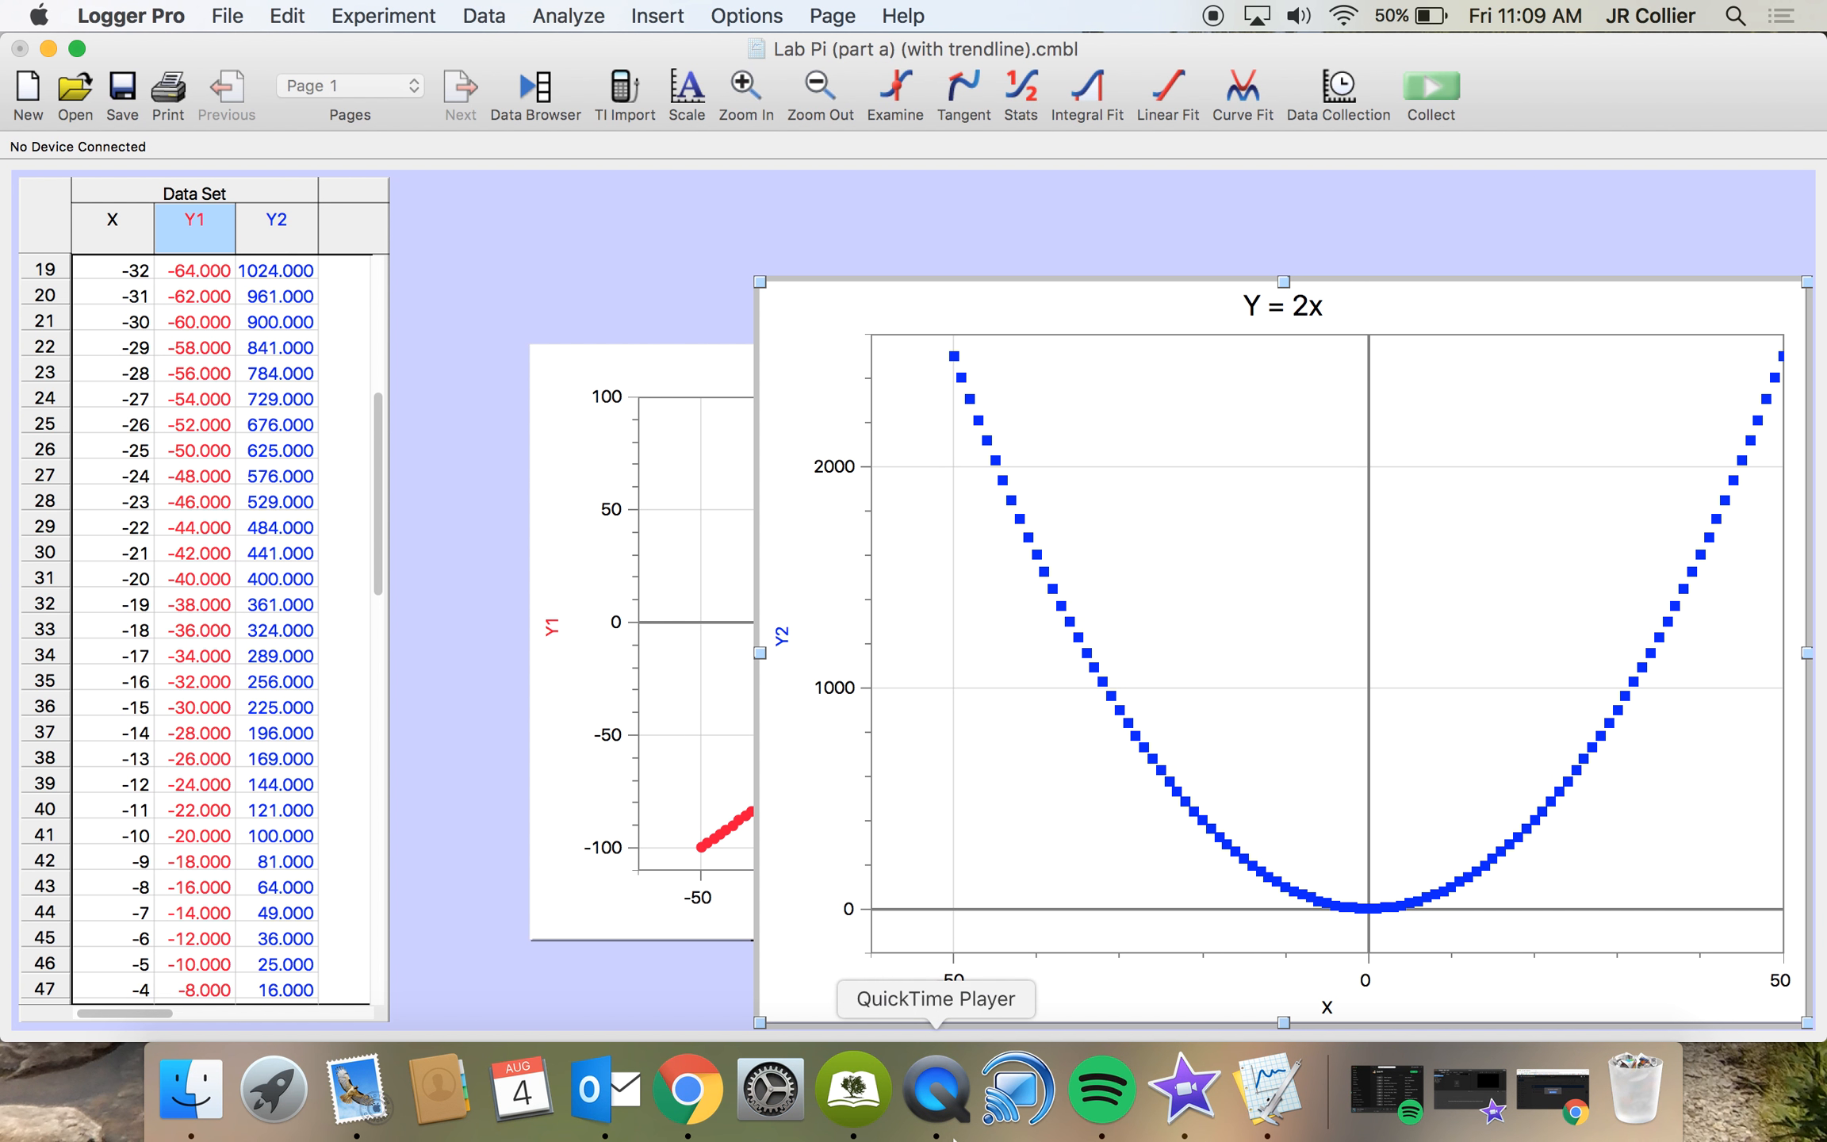
click(938, 1106)
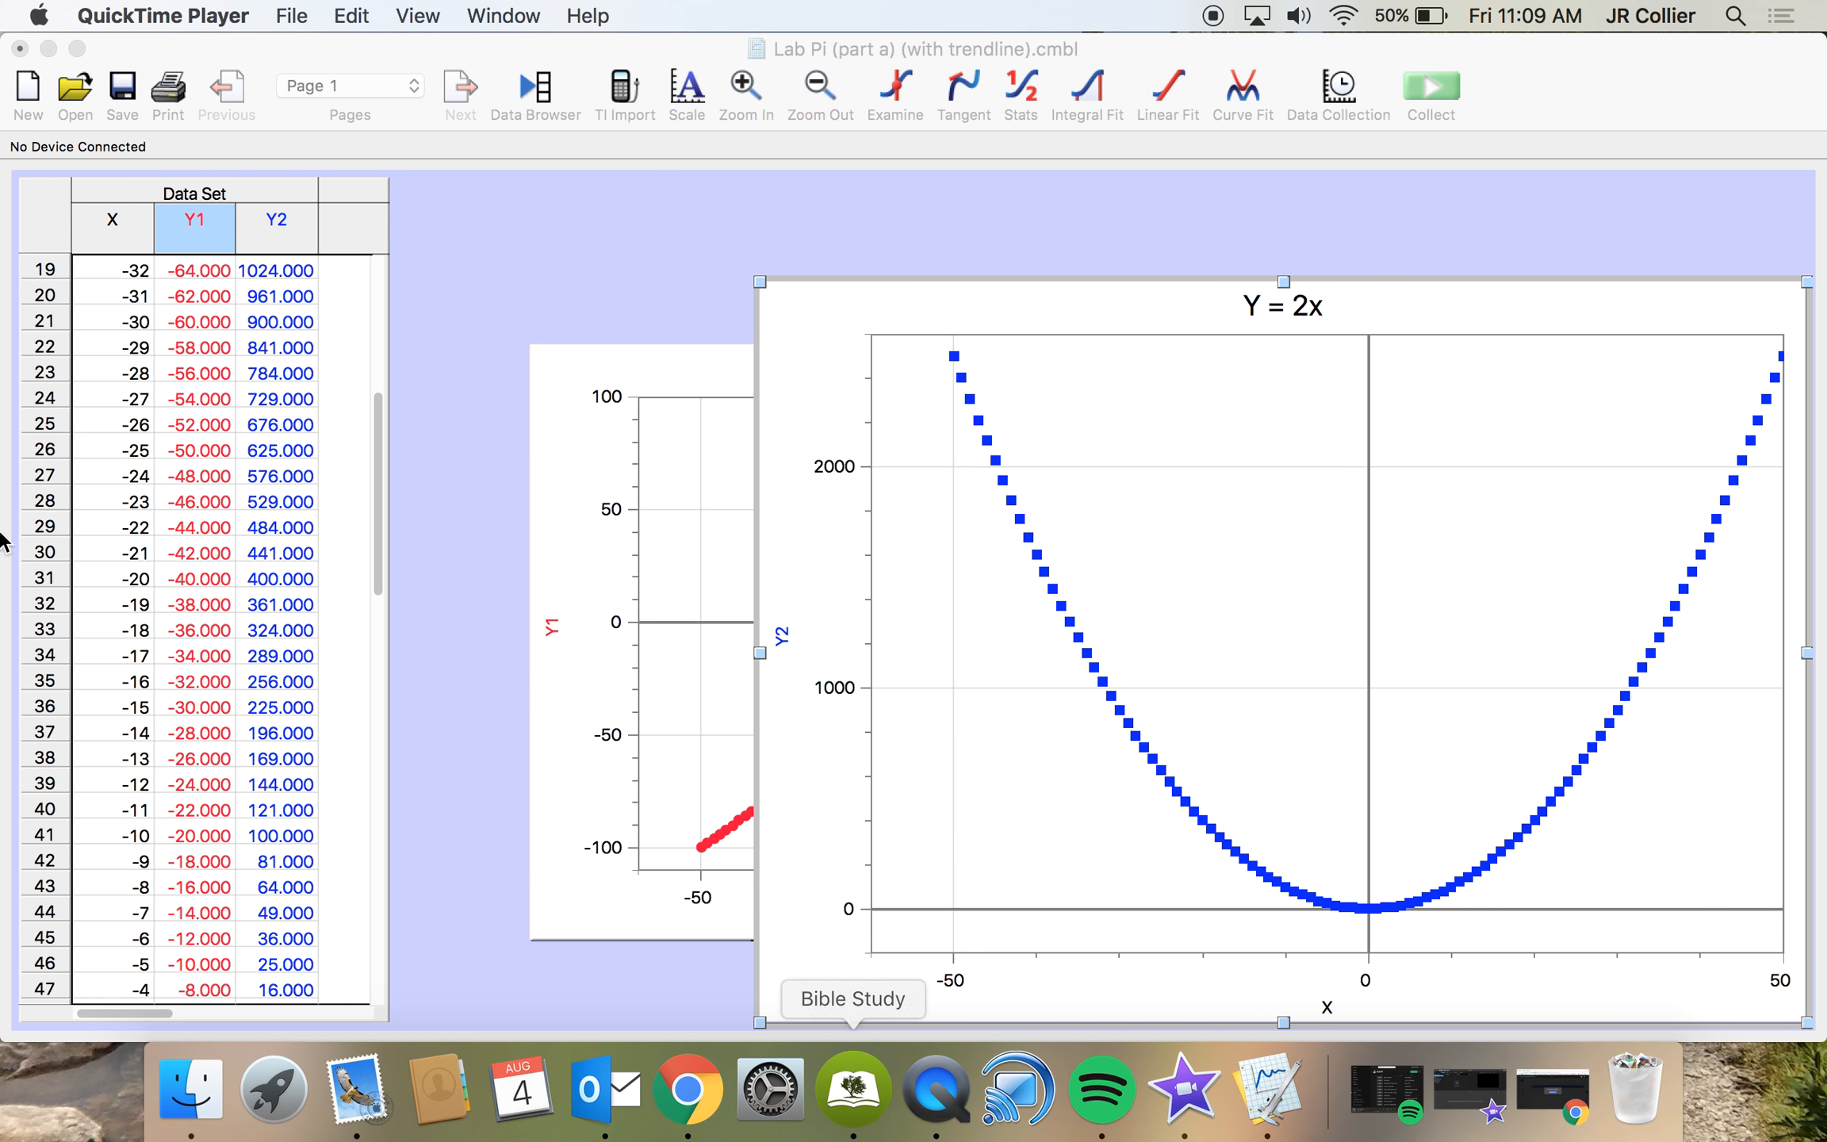